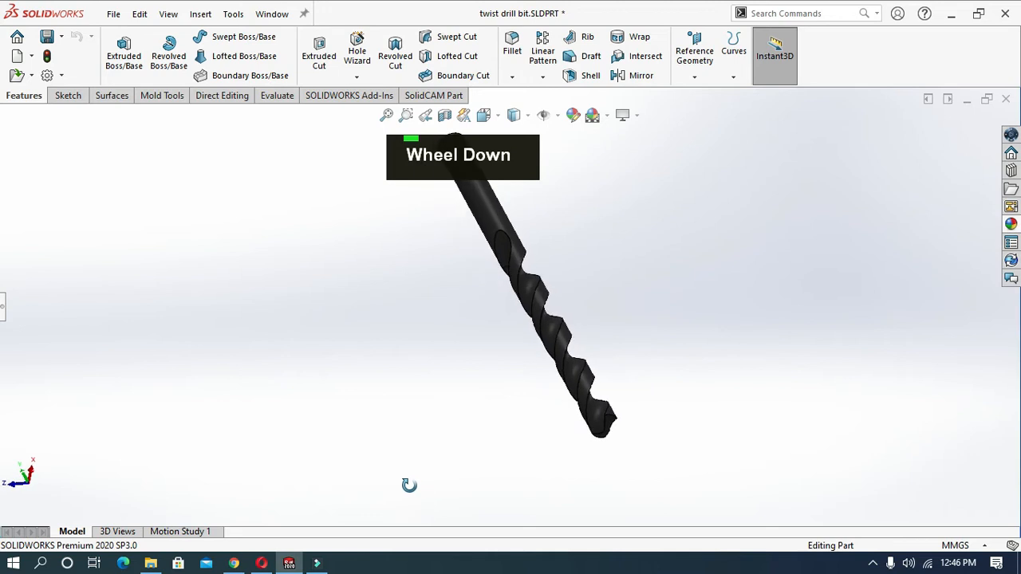
middle_click_drag(473, 284, 694, 307)
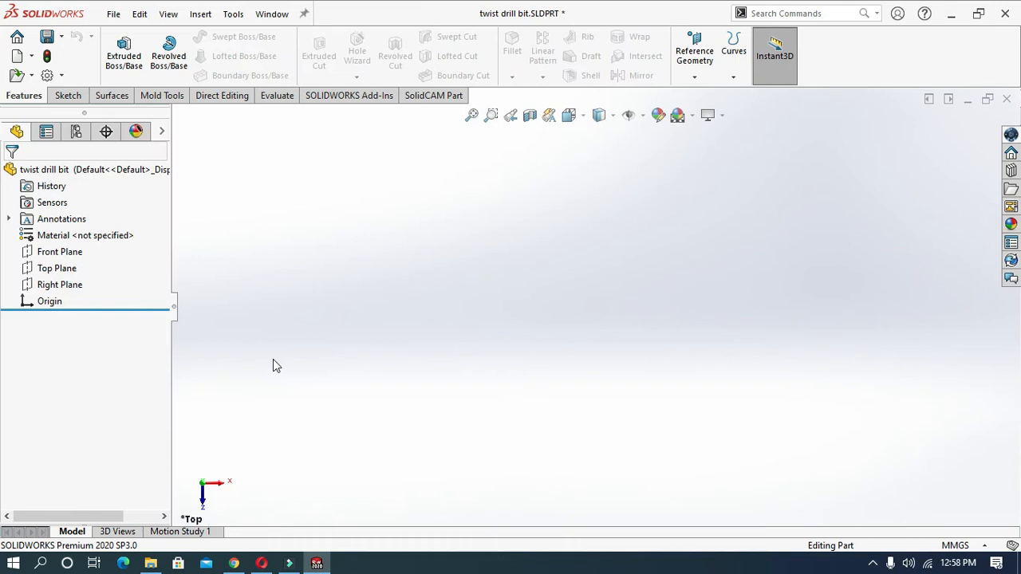
Sketch a circle about 50 mm in diameter on the Top Plane, centred on the origin
left_click(46, 270)
left_click(48, 252)
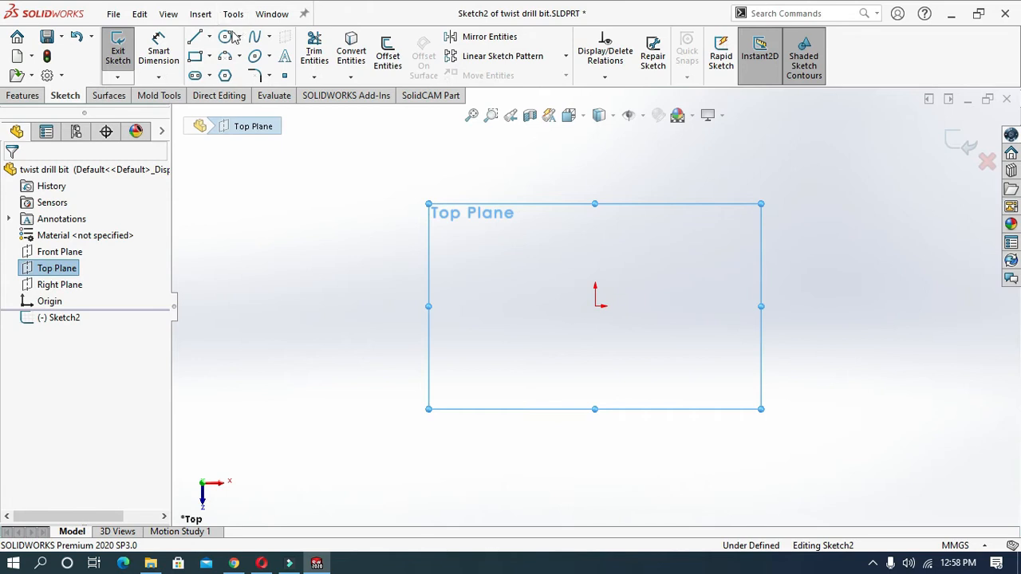
left_click(227, 36)
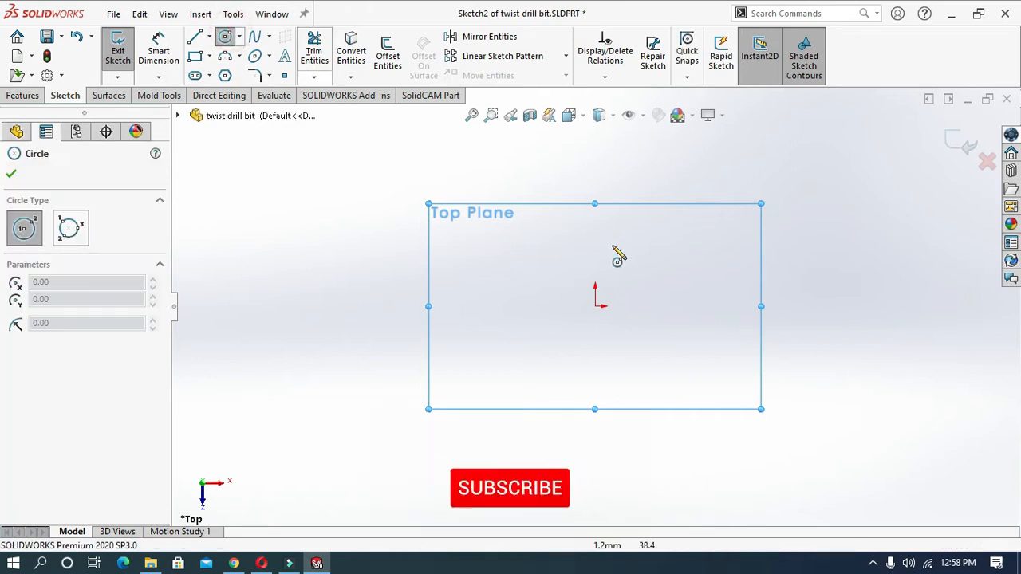
left_click(595, 307)
left_click(550, 317)
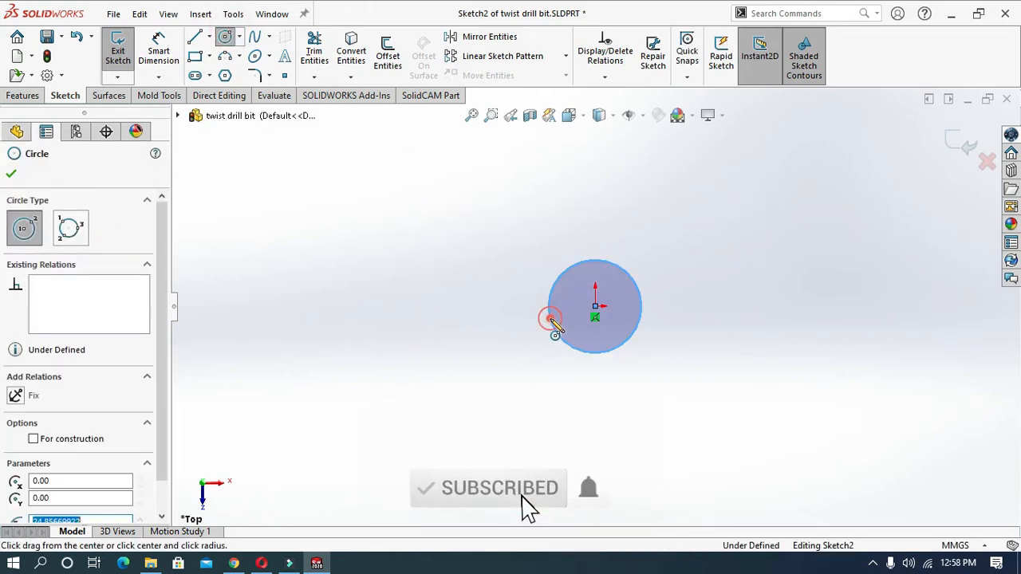
Dimension the circle's diameter and set it to 7.5 mm
left_click(159, 62)
left_click(554, 285)
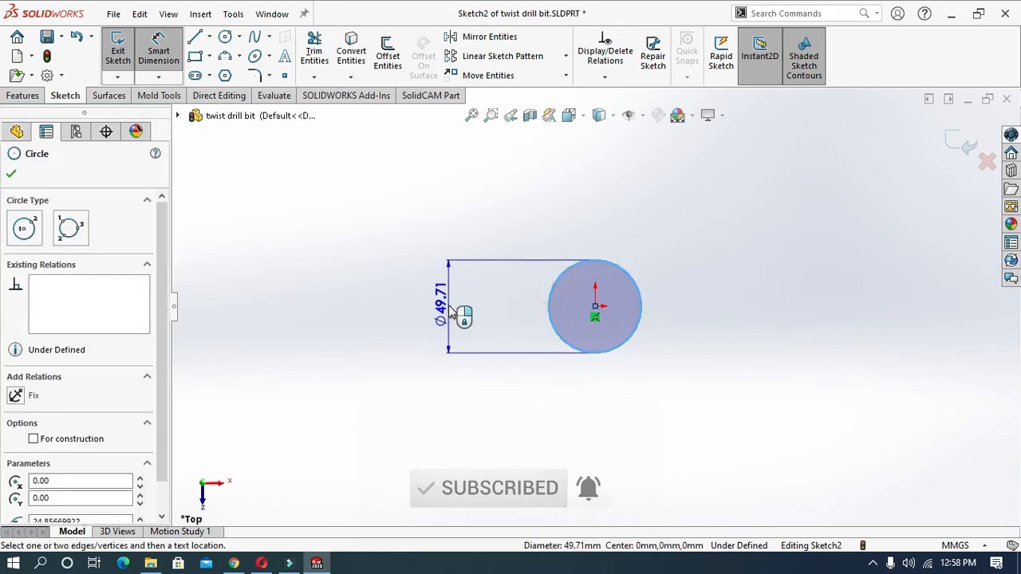
left_click(450, 310)
type("7.5")
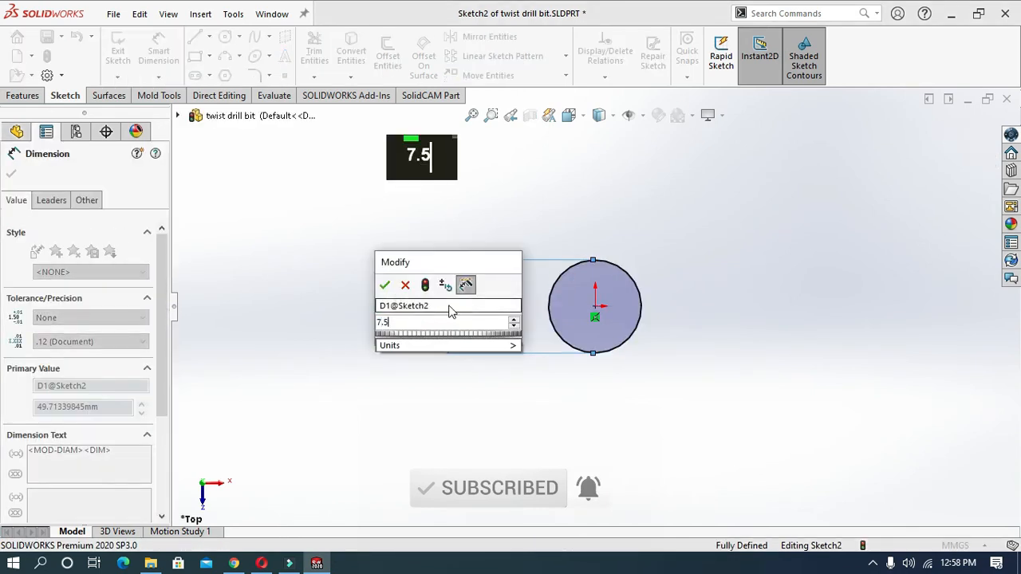
key("Return")
left_click(332, 360)
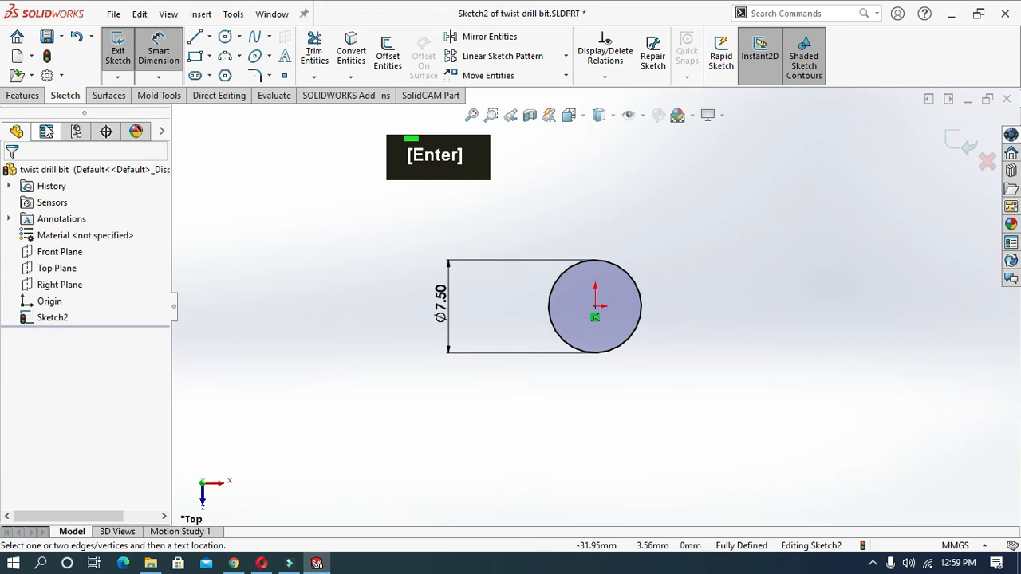
Extrude the circle sketch as a blind boss to a depth of 120 mm
left_click(17, 97)
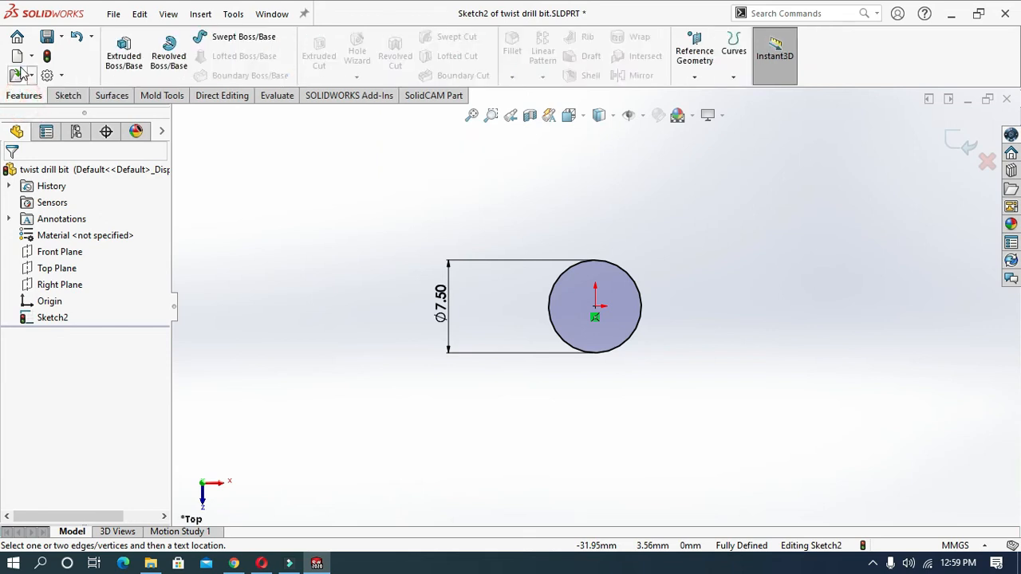
left_click(135, 51)
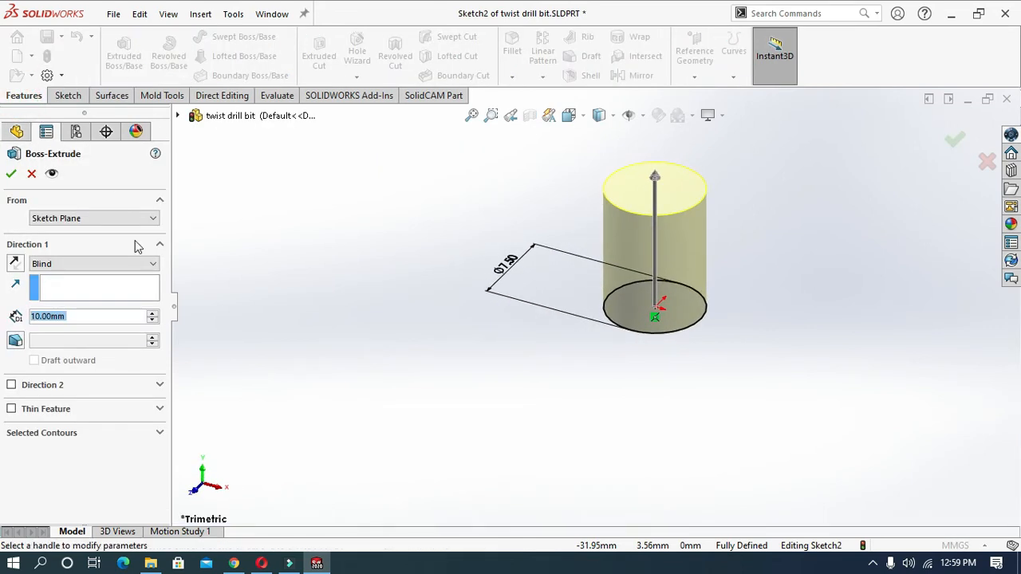
type("120")
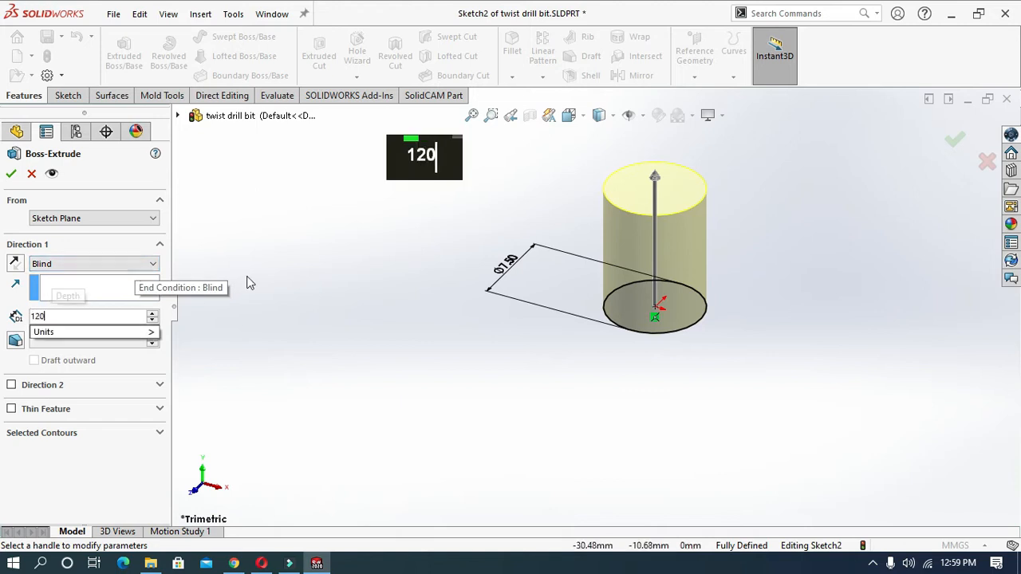
left_click(271, 282)
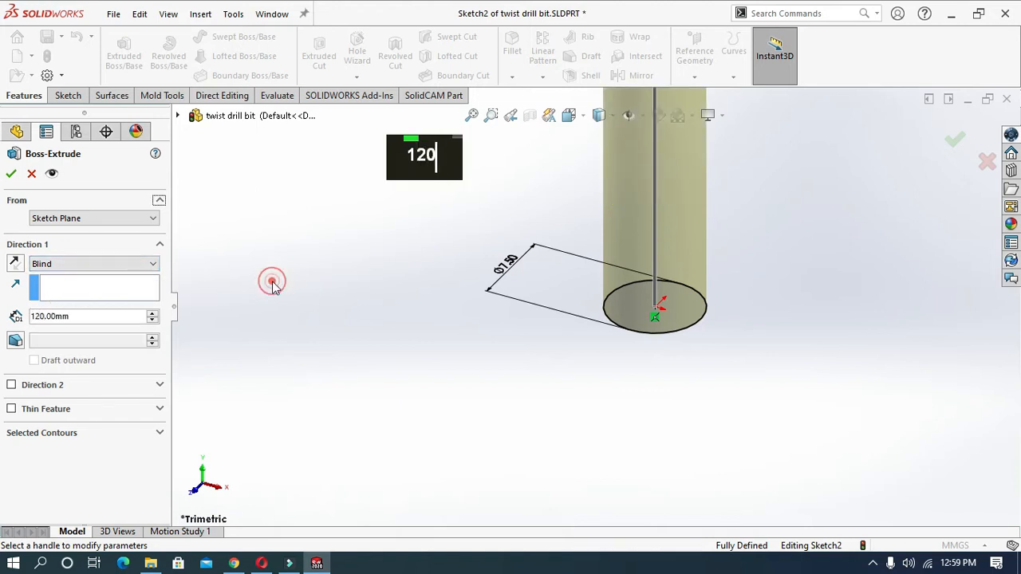
left_click(12, 172)
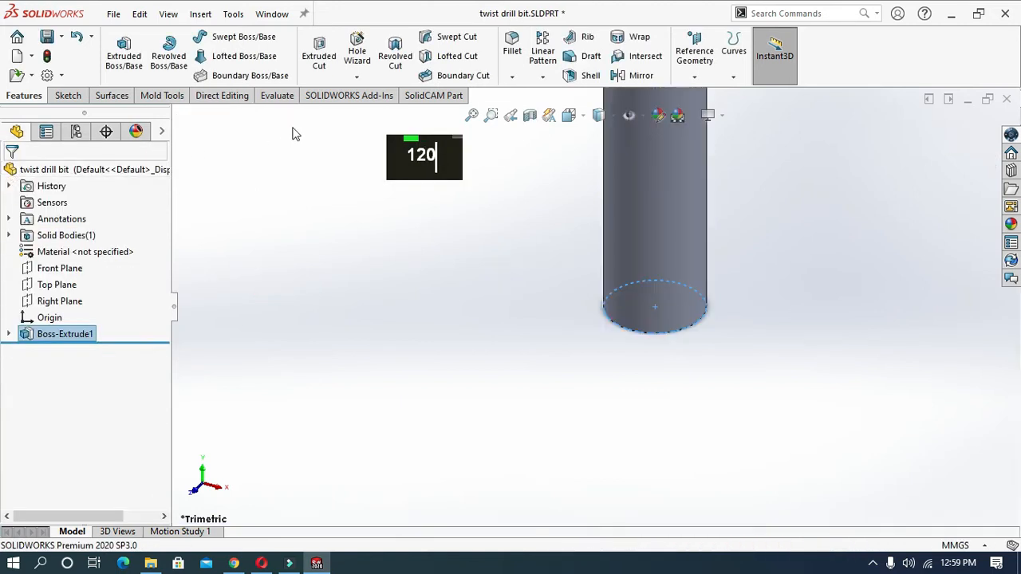
Create a sketch on the rod's bottom end face and convert the face's outline into a sketch circle
middle_click_drag(378, 365, 371, 311)
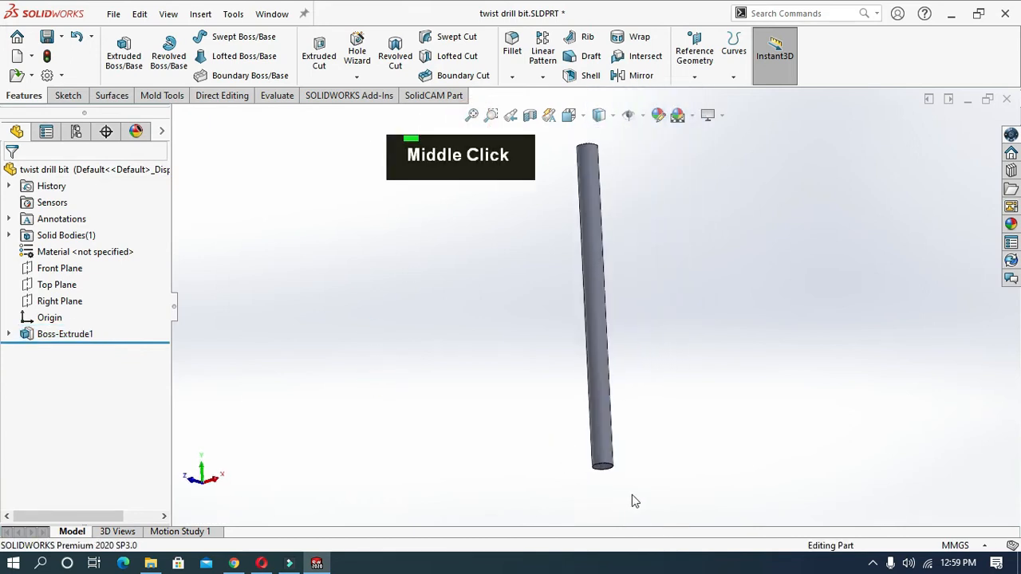
scroll(602, 402, "down", 3)
left_click(561, 399)
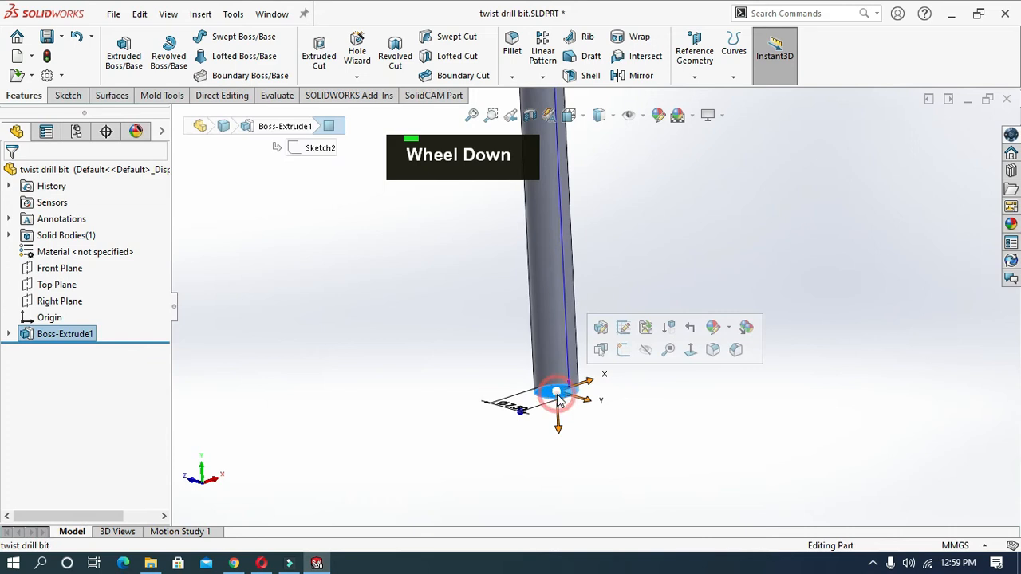
left_click(600, 349)
middle_click_drag(563, 454, 713, 430)
scroll(713, 431, "down", 3)
left_click(351, 48)
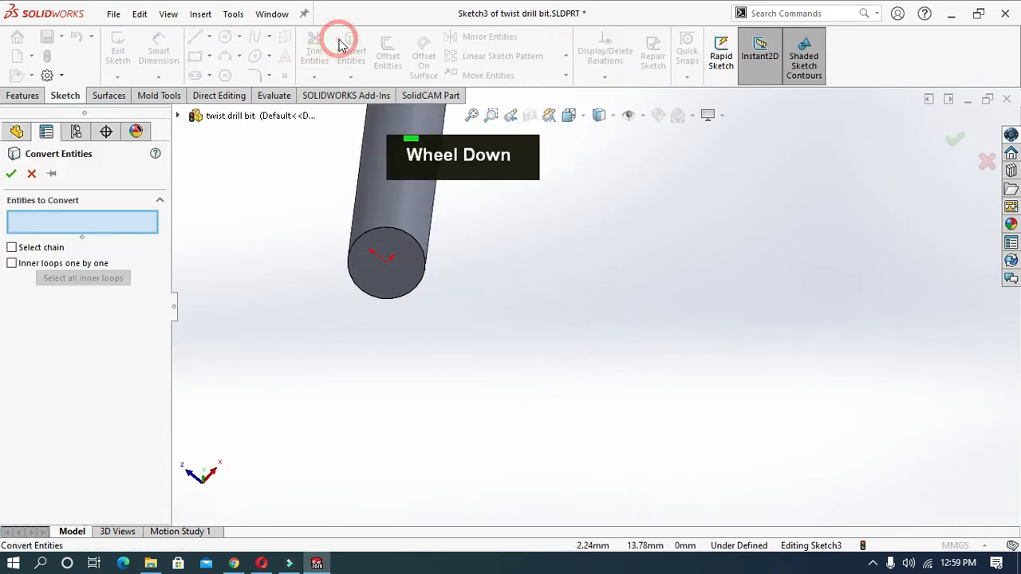
left_click(364, 280)
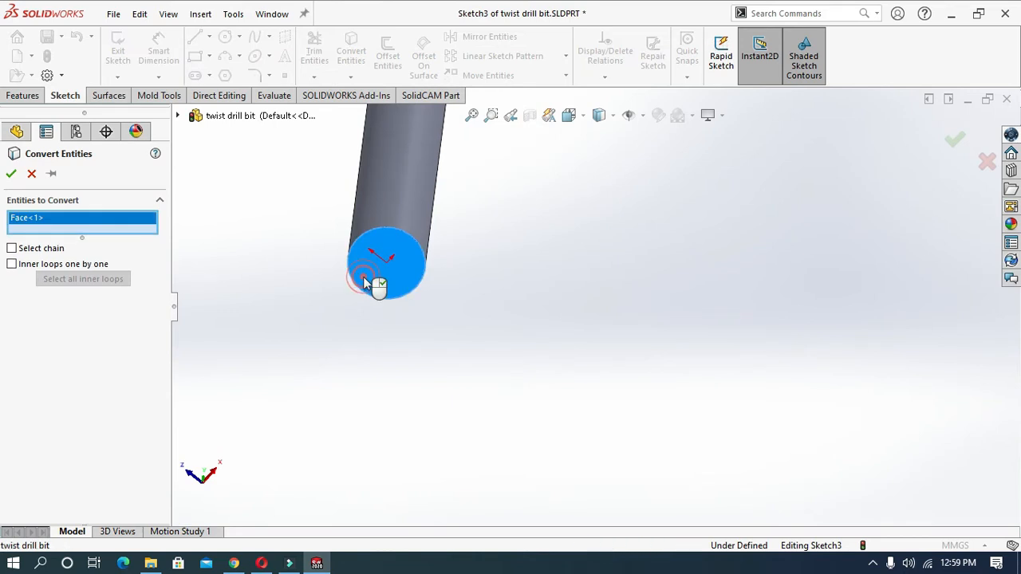
left_click(10, 174)
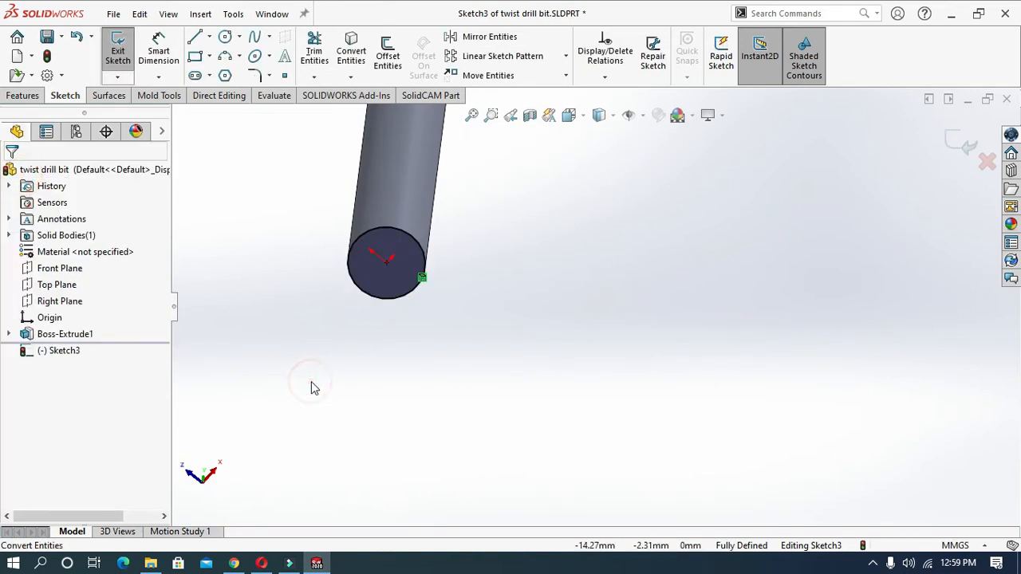
left_click(758, 213)
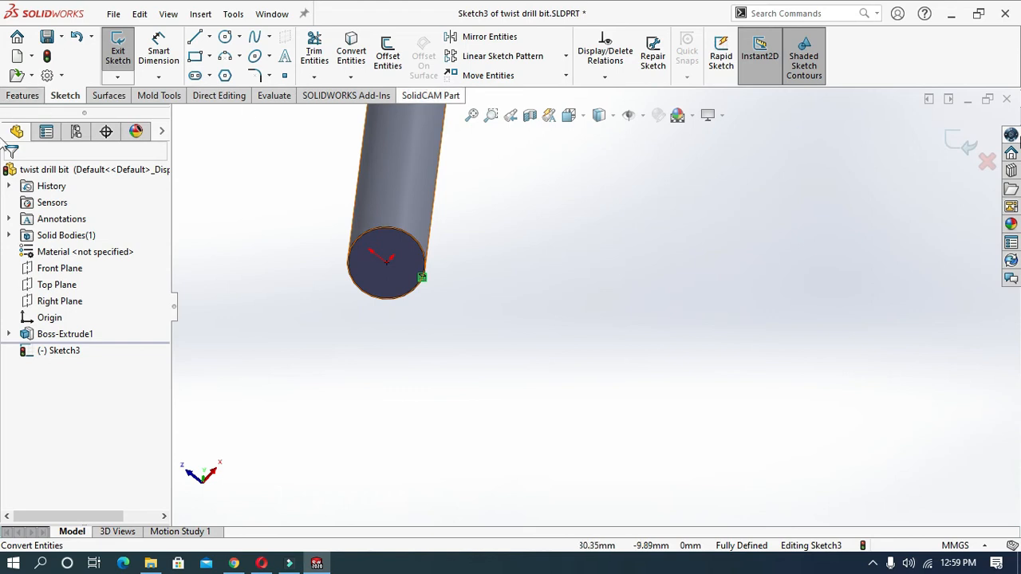
left_click(958, 152)
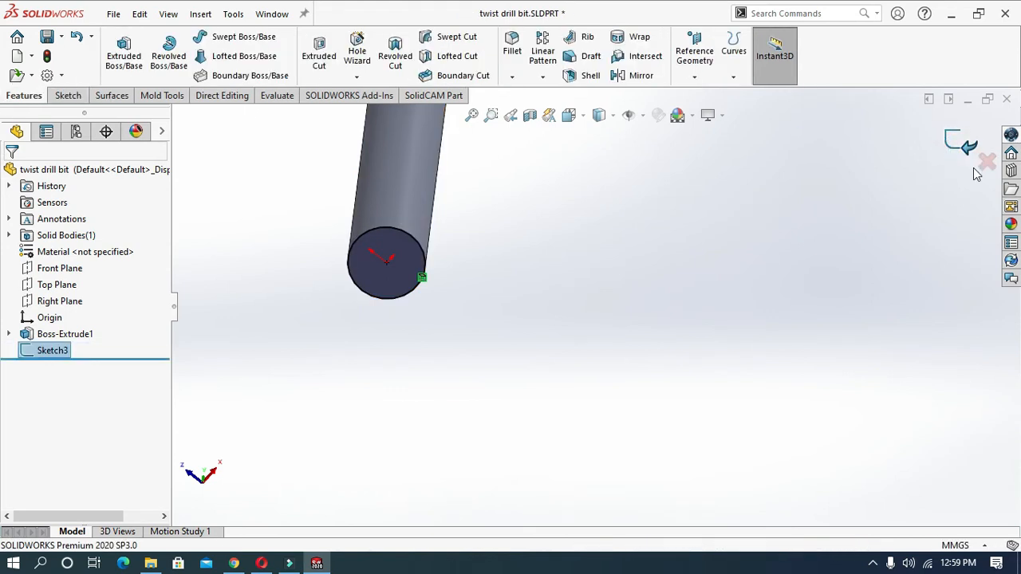
Start a helix from the end-face circle, defined by Height and Revolution, with a height of 70.2 mm
left_click(736, 78)
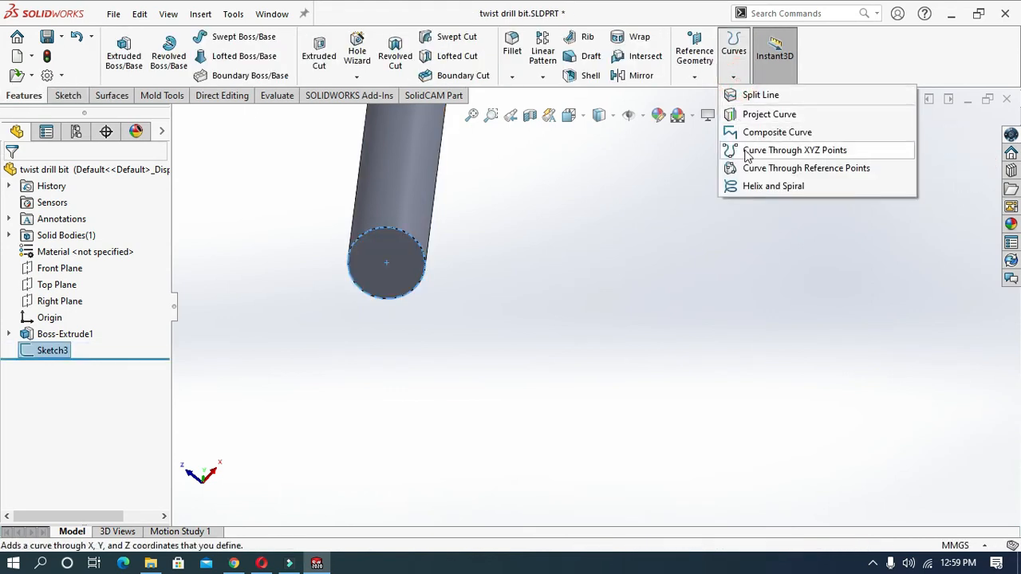
left_click(746, 186)
scroll(675, 273, "up", 3)
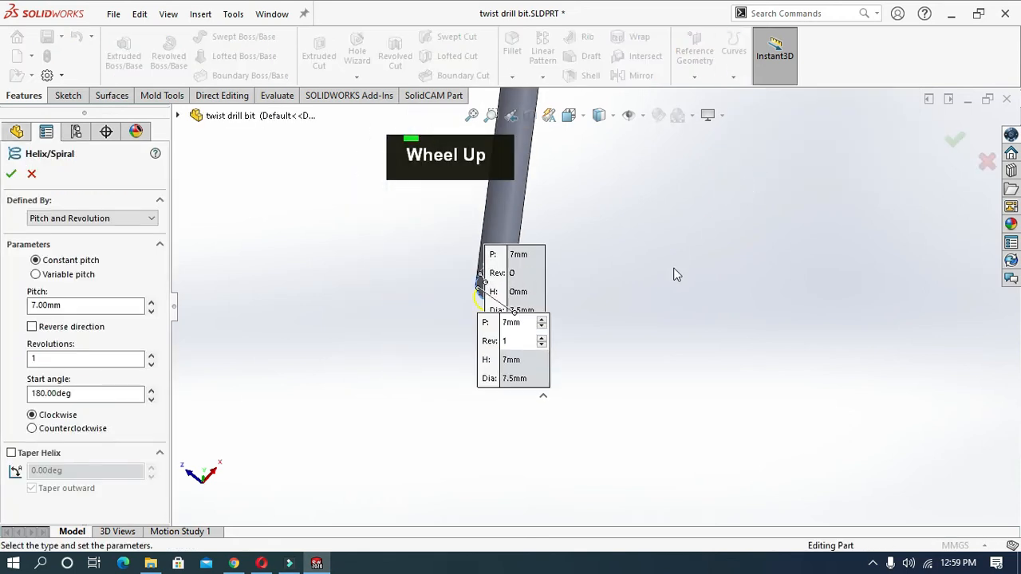
left_click(47, 217)
left_click(48, 241)
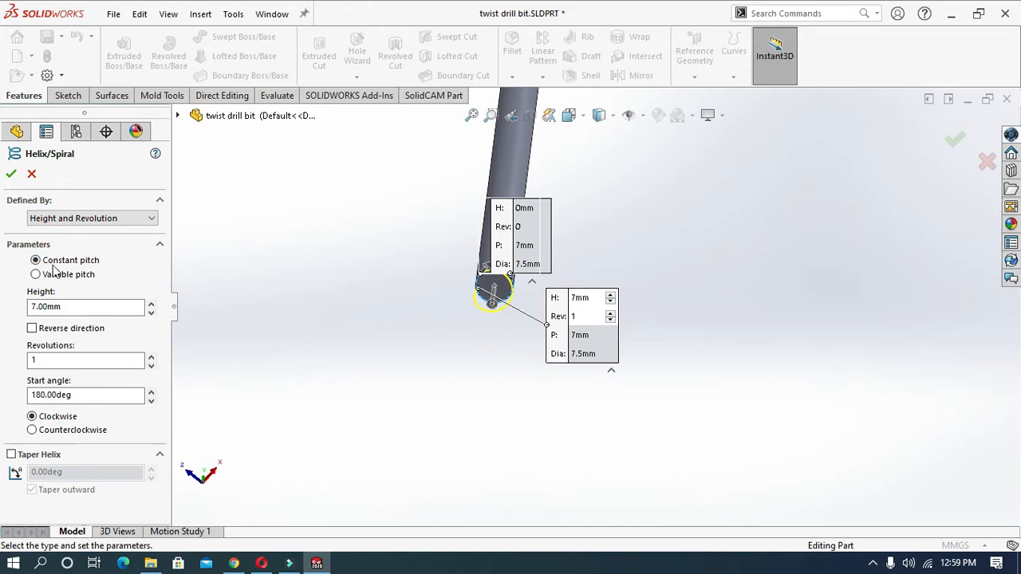
double_click(70, 305)
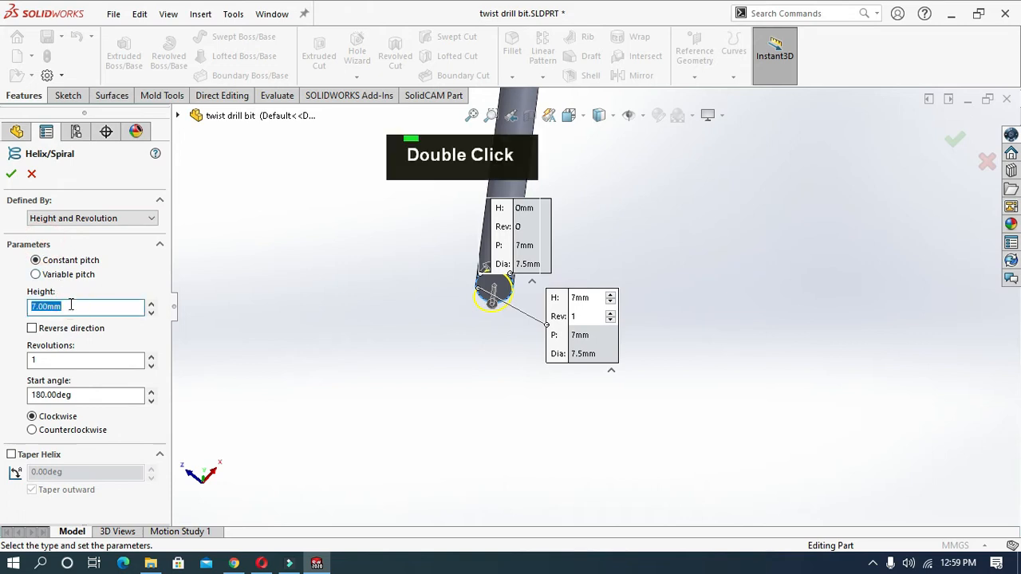
type("70")
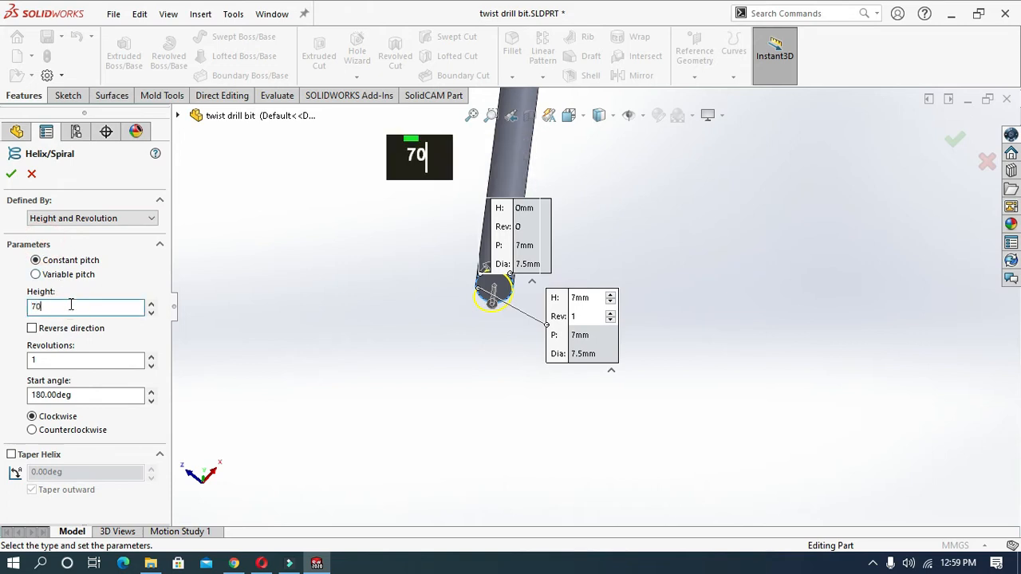
type(".20mm")
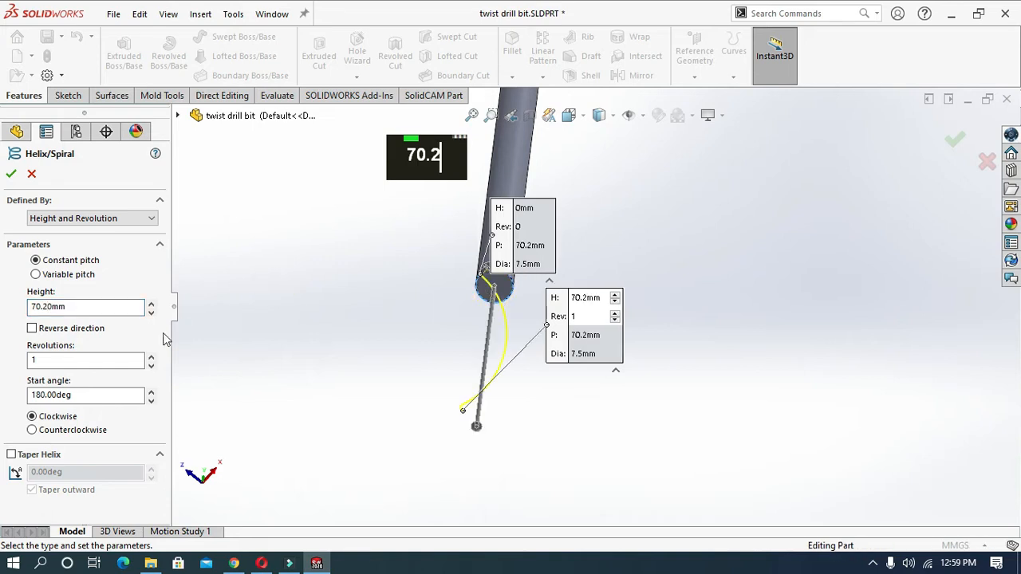
Set the helix to 2 revolutions, reverse its direction so it runs along the rod, and create it
double_click(120, 363)
type("2")
left_click(248, 328)
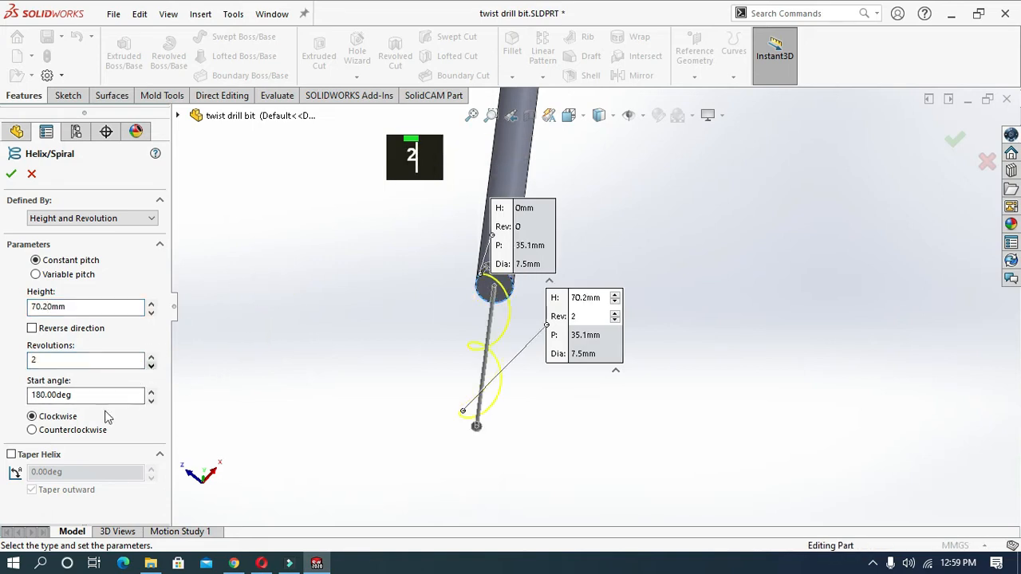
left_click(32, 328)
scroll(240, 295, "up", 2)
middle_click_drag(240, 296, 101, 273)
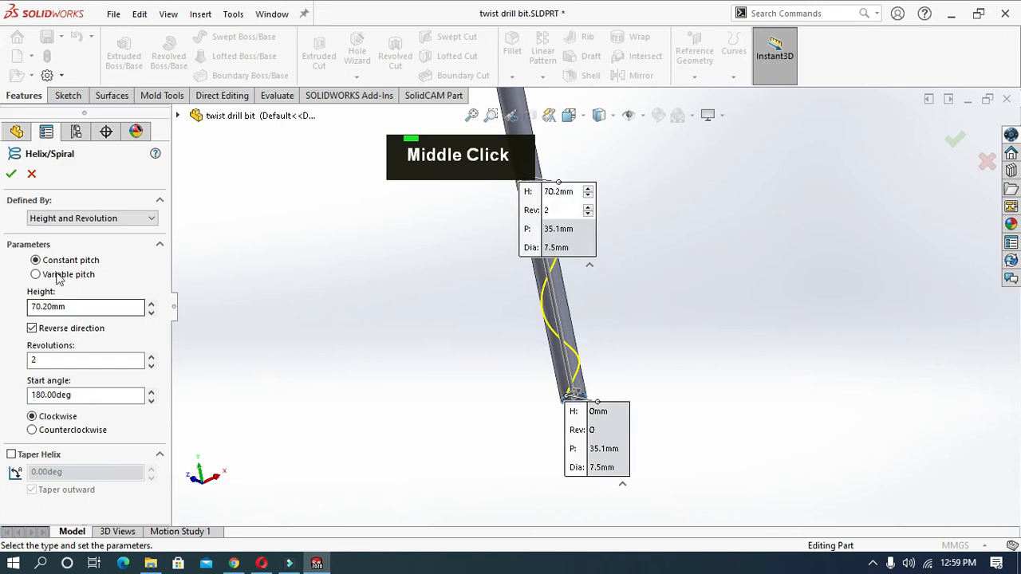
left_click(11, 176)
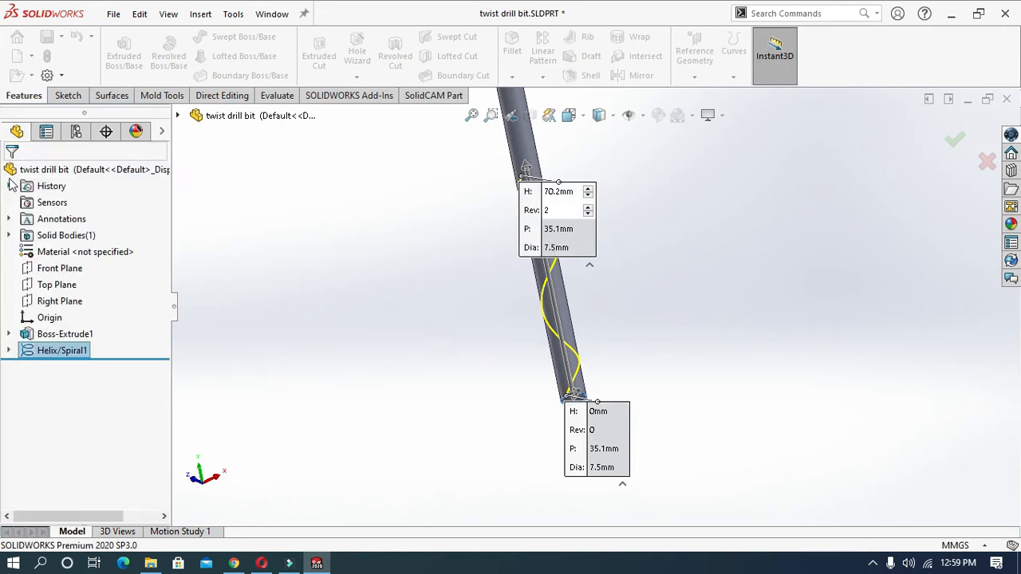
left_click(248, 316)
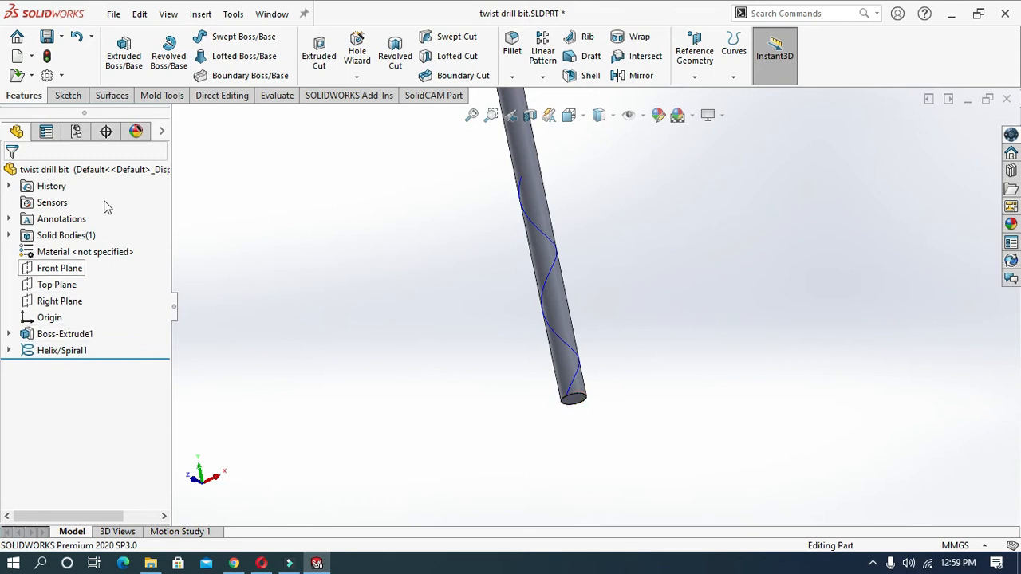
Start a 3D sketch and convert the helix curve into a sketch entity
left_click(68, 95)
left_click(117, 77)
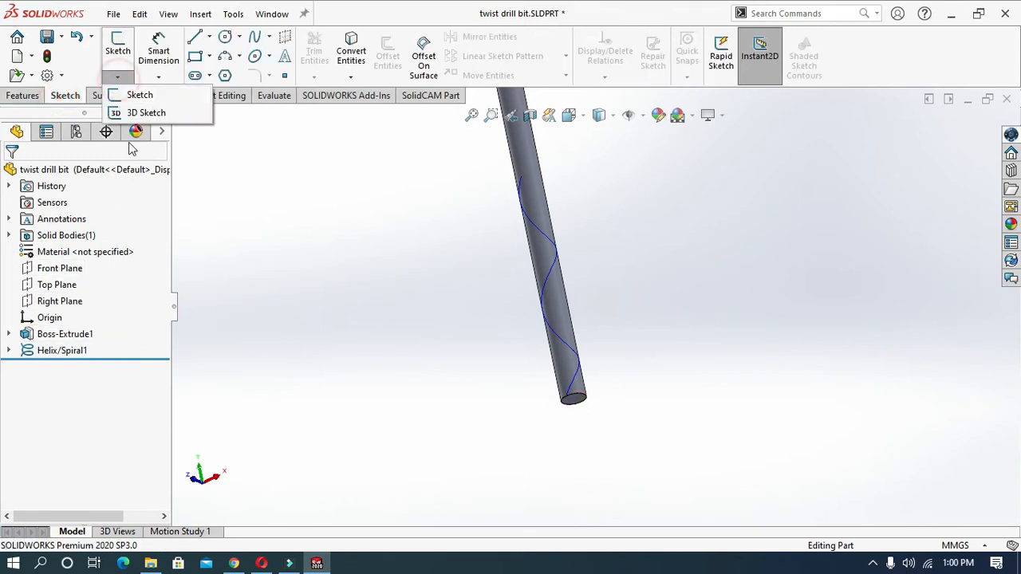
left_click(146, 113)
left_click(355, 56)
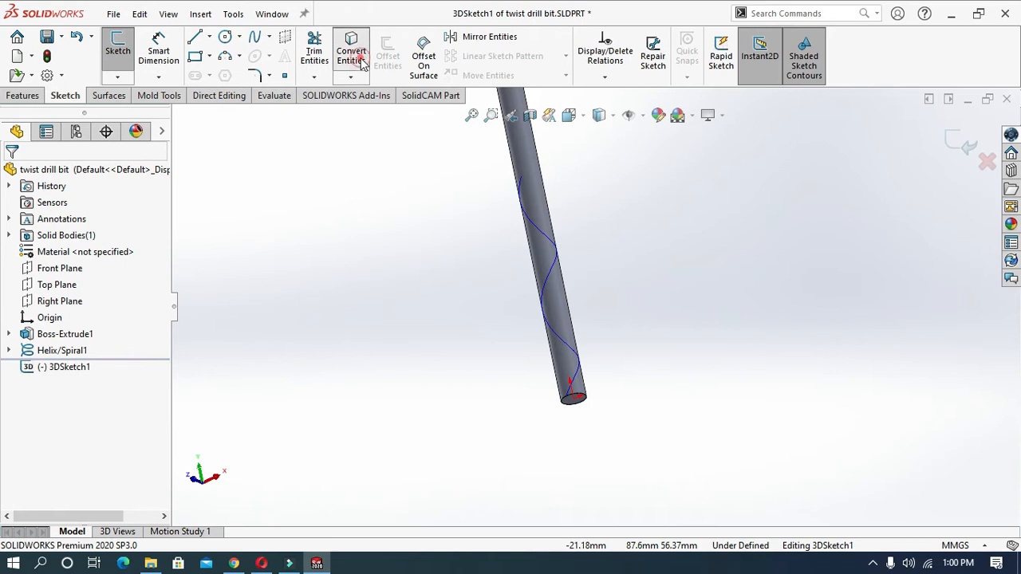
left_click(539, 232)
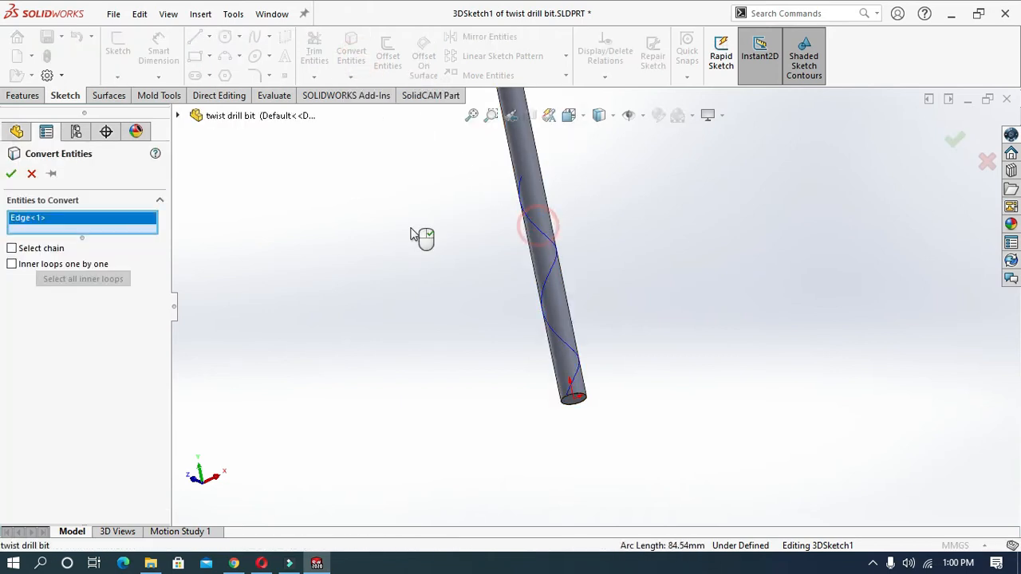
left_click(11, 175)
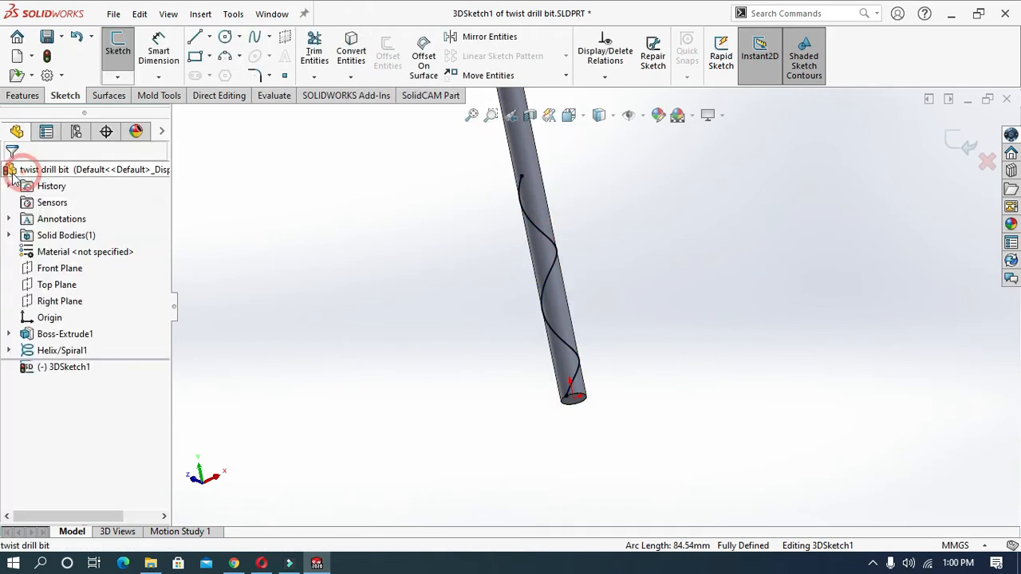
left_click(386, 273)
Sketch a three-point arc of about 14.3 mm radius from the helix curve's upper end outward past the rod
left_click(225, 56)
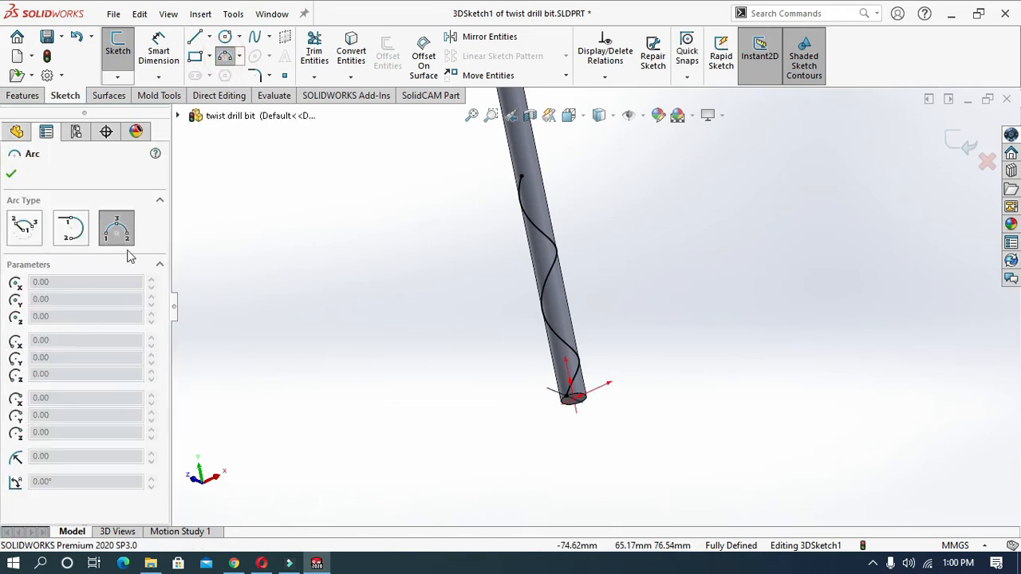
scroll(601, 148, "down", 2)
scroll(554, 369, "down", 2)
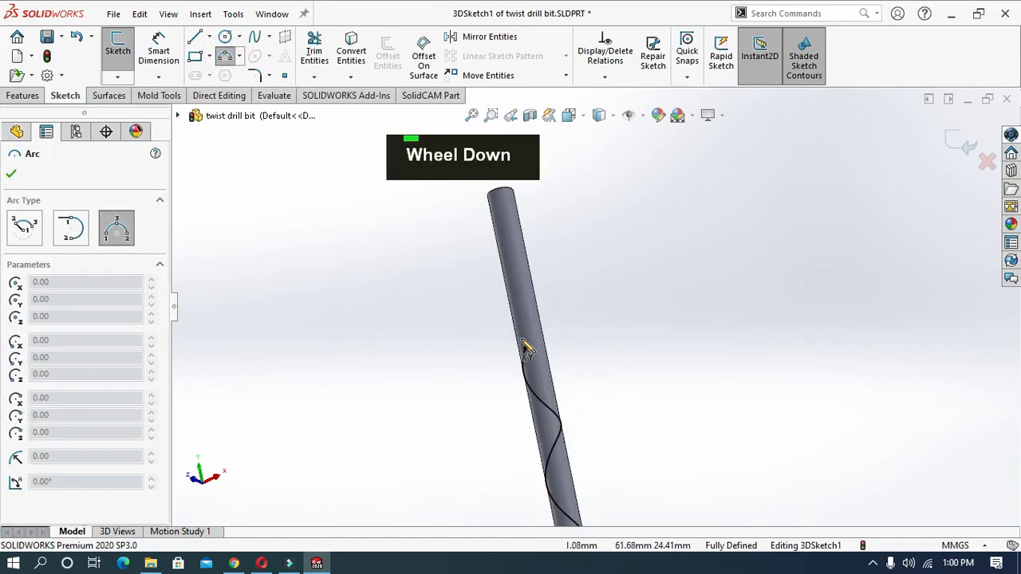
left_click(524, 350)
left_click(560, 285)
left_click(533, 313)
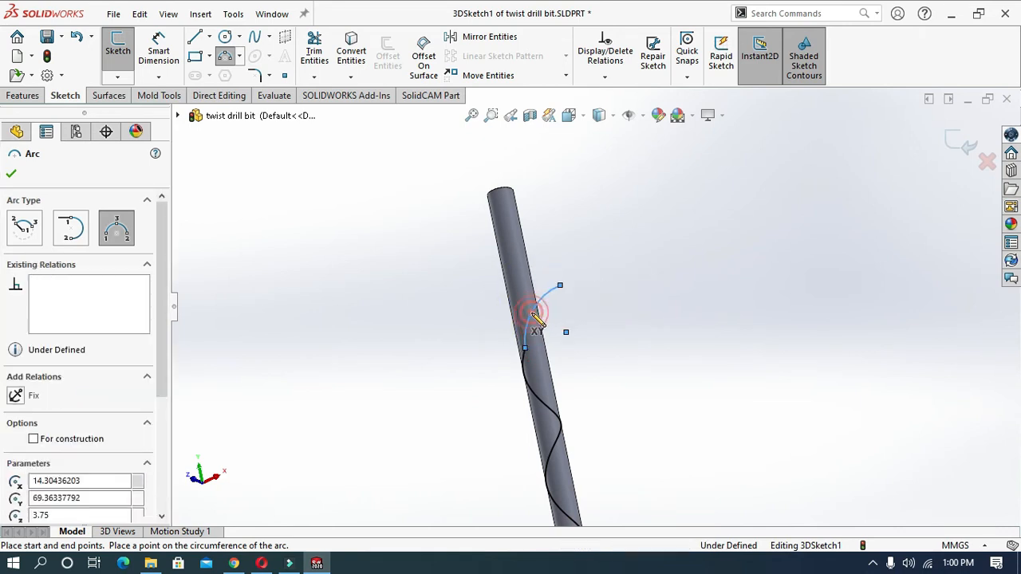
left_click(8, 177)
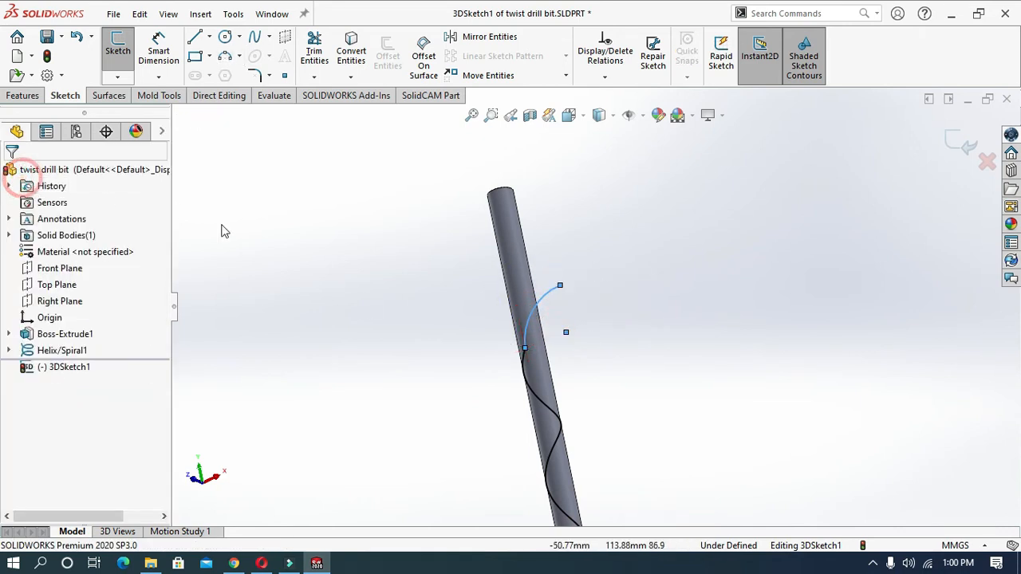
Make the arc tangent to the converted helix curve
scroll(542, 350, "down", 2)
left_click(515, 333, "ctrl")
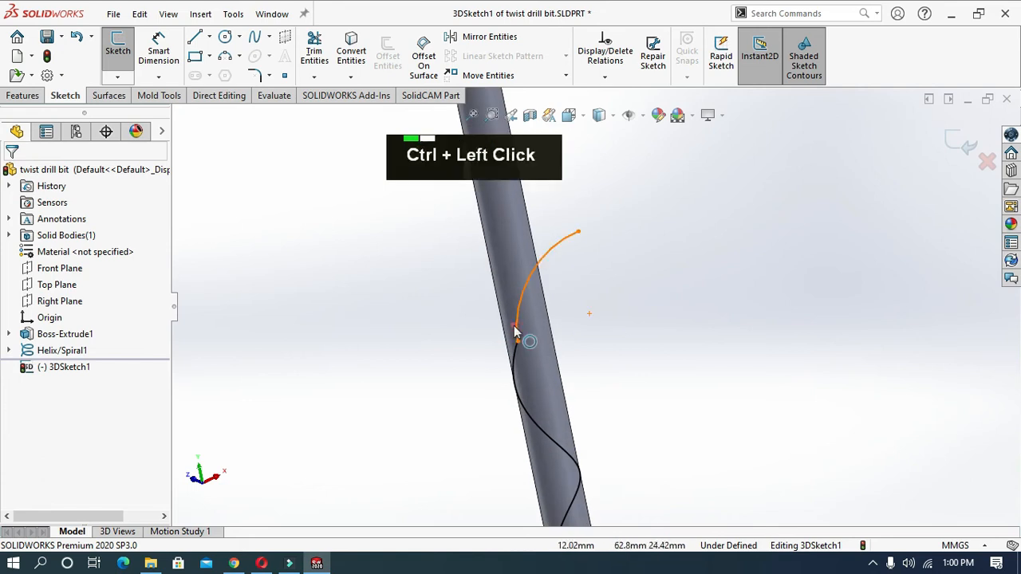
left_click(516, 359, "ctrl")
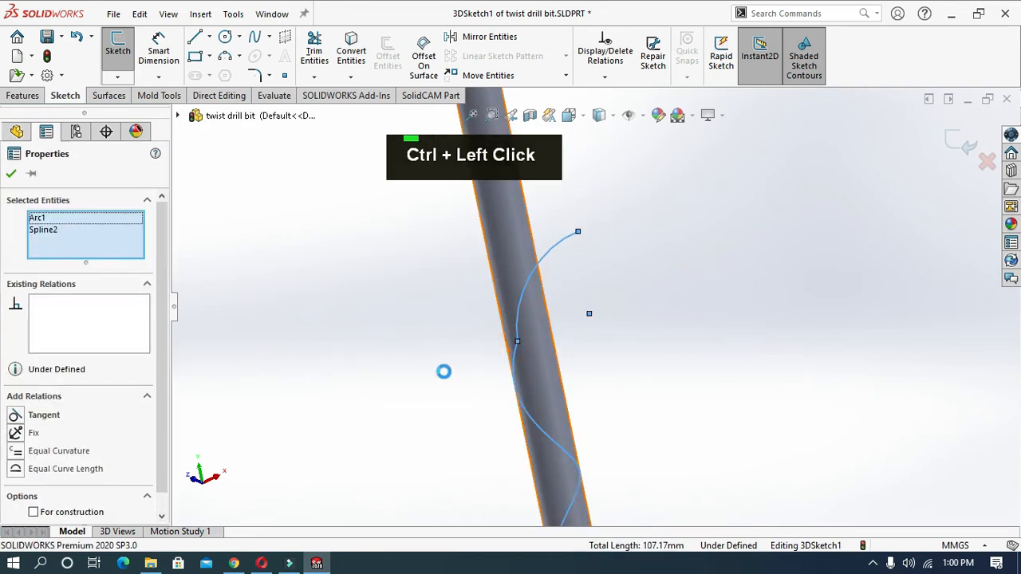
left_click(241, 389)
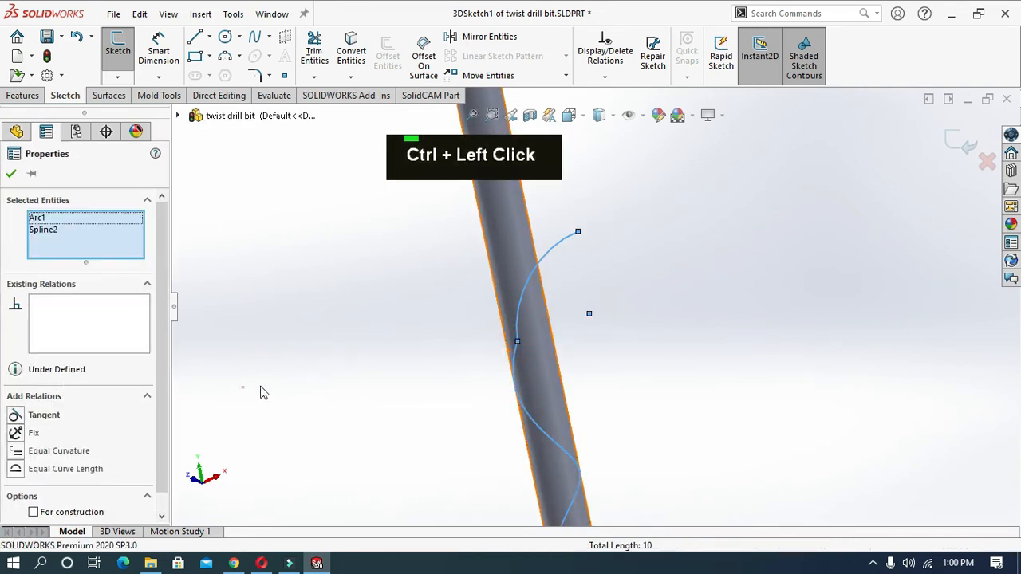
left_click(516, 329, "ctrl")
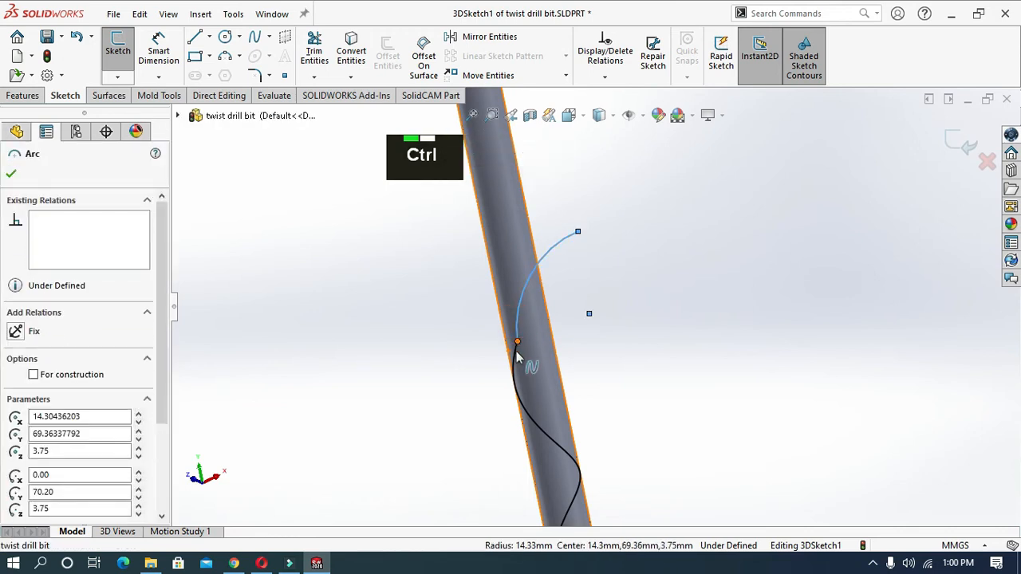
left_click(516, 357, "ctrl")
left_click(15, 416)
left_click(351, 382)
Reposition the arc's free end so the arc runs outward clear of the rod, and exit the 3D sketch
middle_click_drag(353, 380, 493, 383)
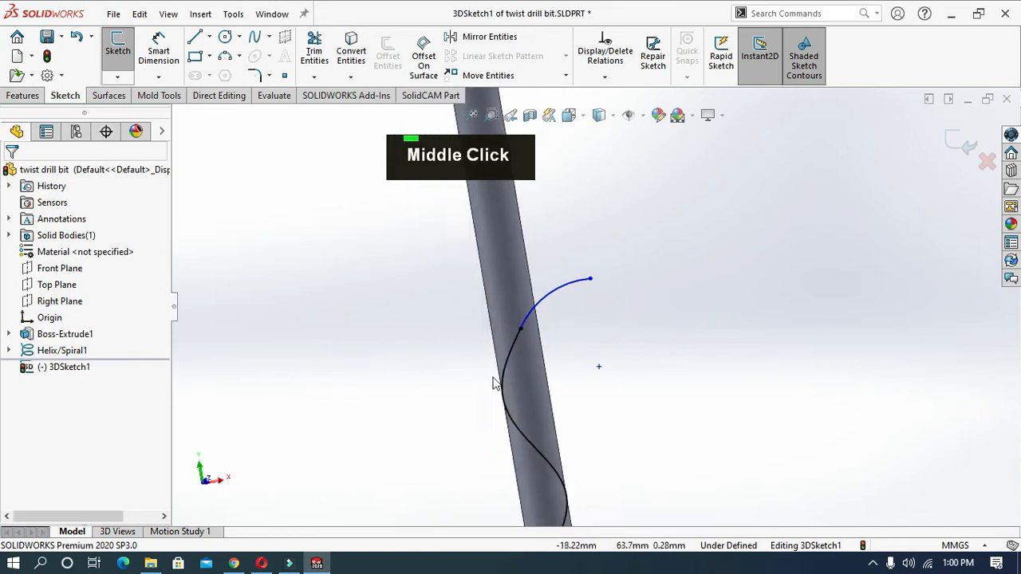
left_click_drag(590, 282, 540, 223)
middle_click_drag(653, 335, 654, 450)
mouse_move(643, 260)
left_mouse_down()
mouse_move(660, 274)
mouse_move(649, 260)
left_mouse_up()
left_click(664, 344)
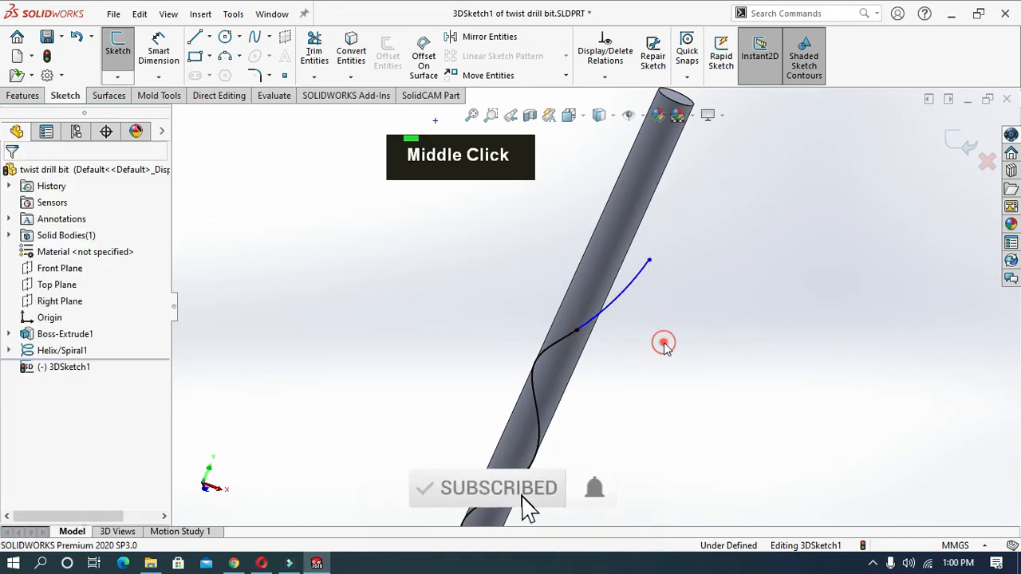
left_click(963, 143)
left_click(874, 332)
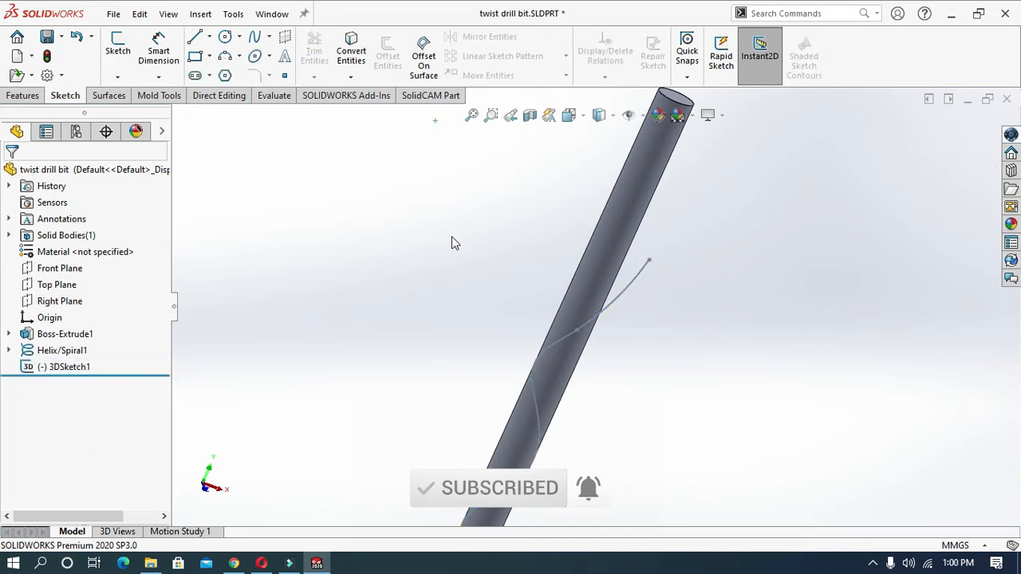
Create a Swept Cut along the 3D sketch with a circular profile of 6 mm diameter
left_click(21, 96)
left_click(460, 37)
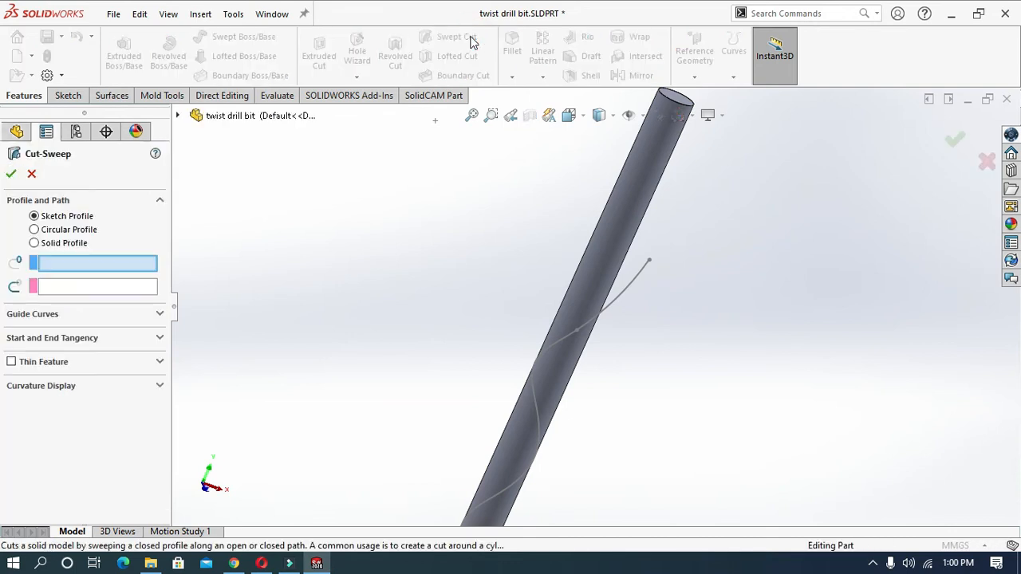
left_click(35, 230)
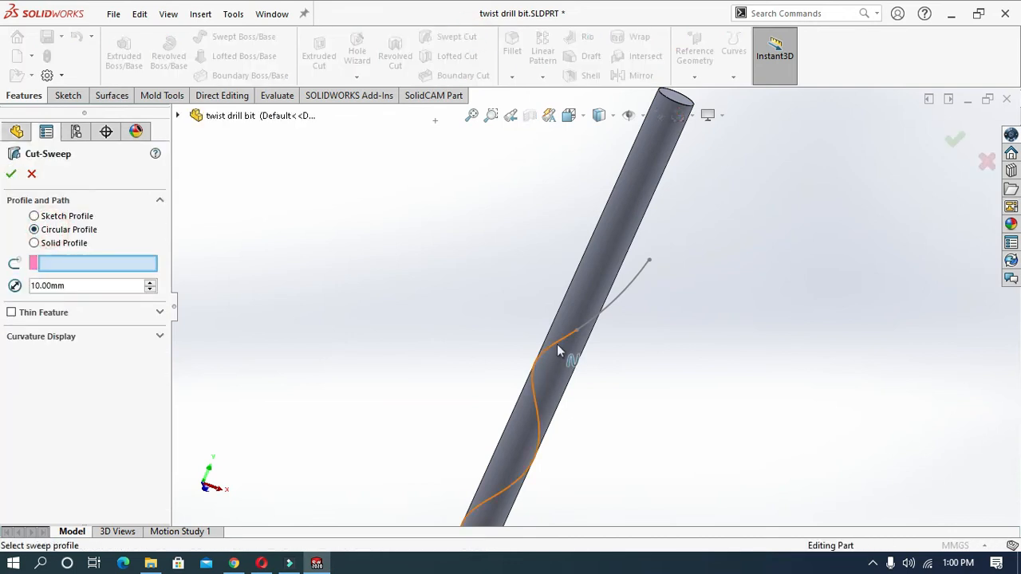
left_click(556, 343)
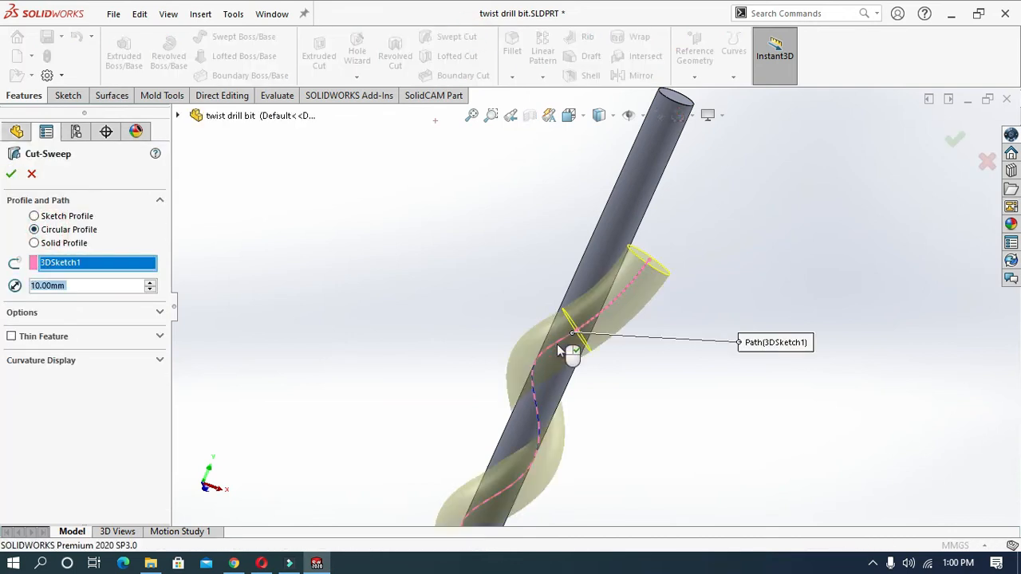
double_click(95, 287)
type("6")
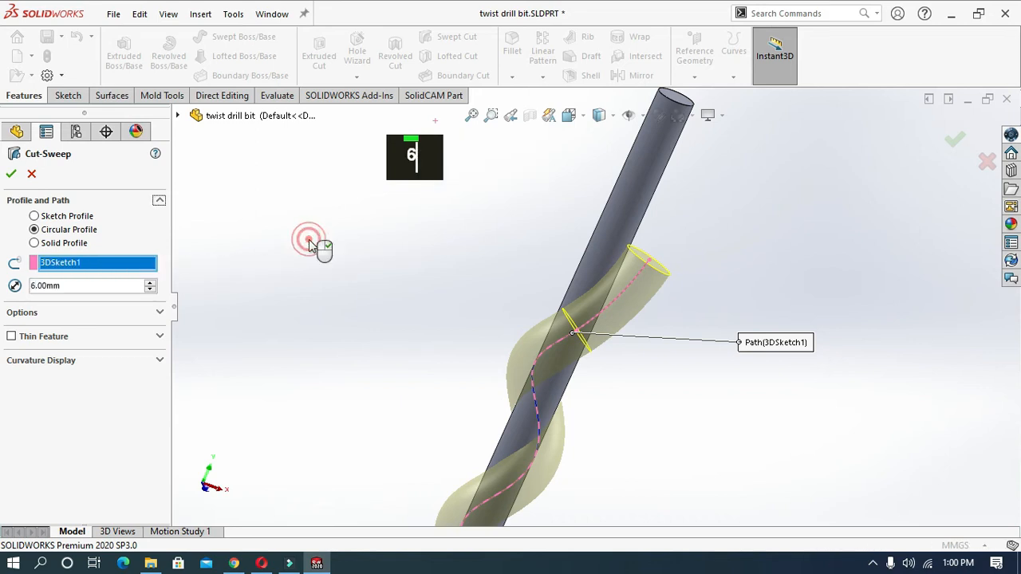
left_click(12, 175)
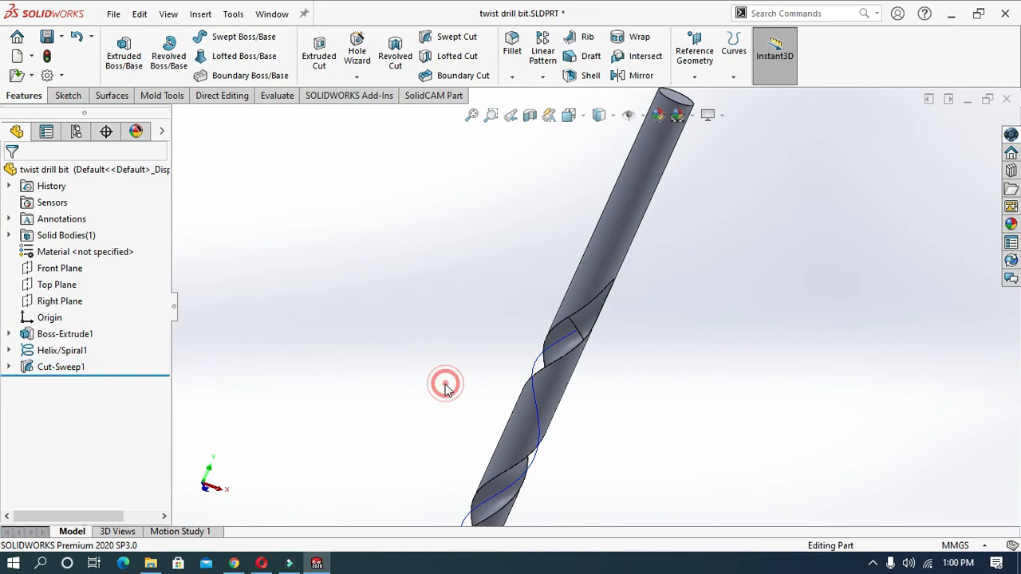
Hide the helix curve
middle_click_drag(445, 380, 409, 332)
scroll(568, 427, "up", 3)
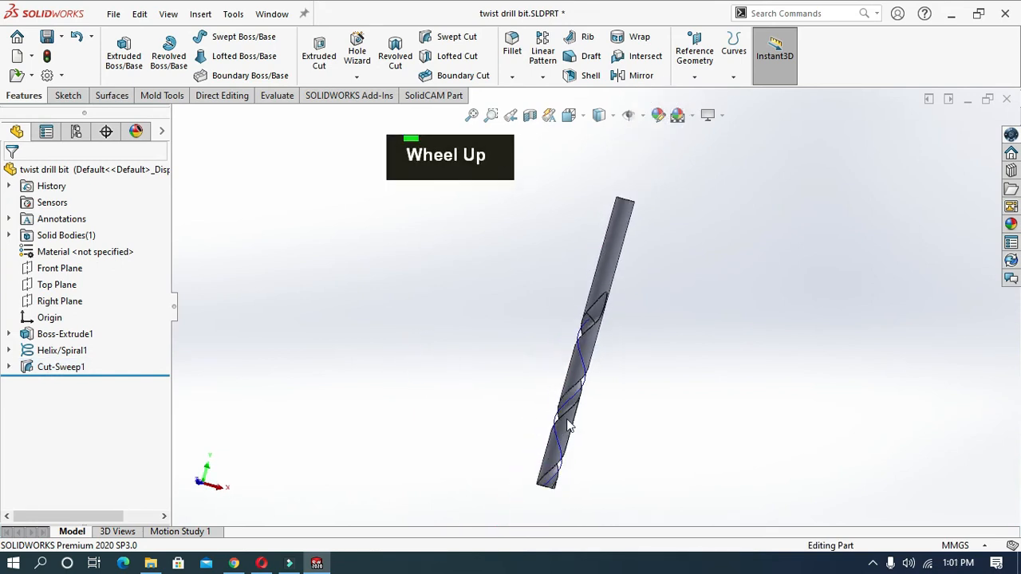
left_click(26, 359)
left_click(42, 337)
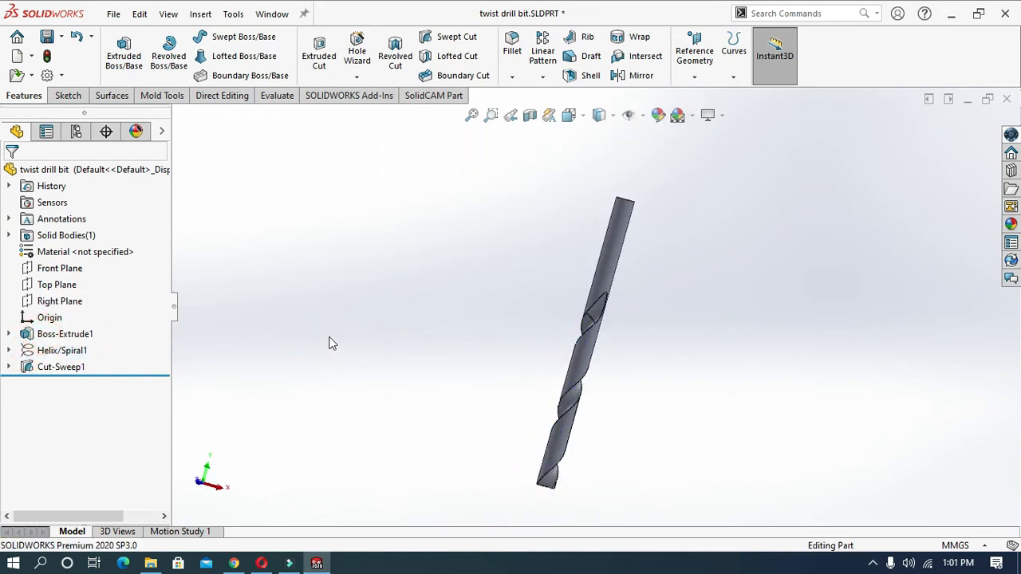
Start a Circular Pattern with the rod's cylindrical face as its direction reference
left_click(543, 78)
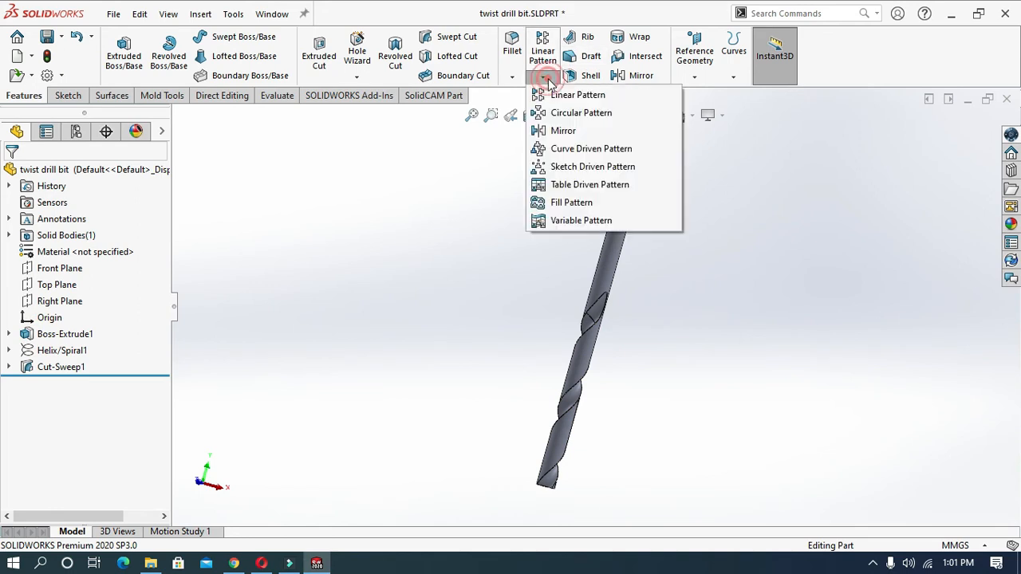
left_click(560, 114)
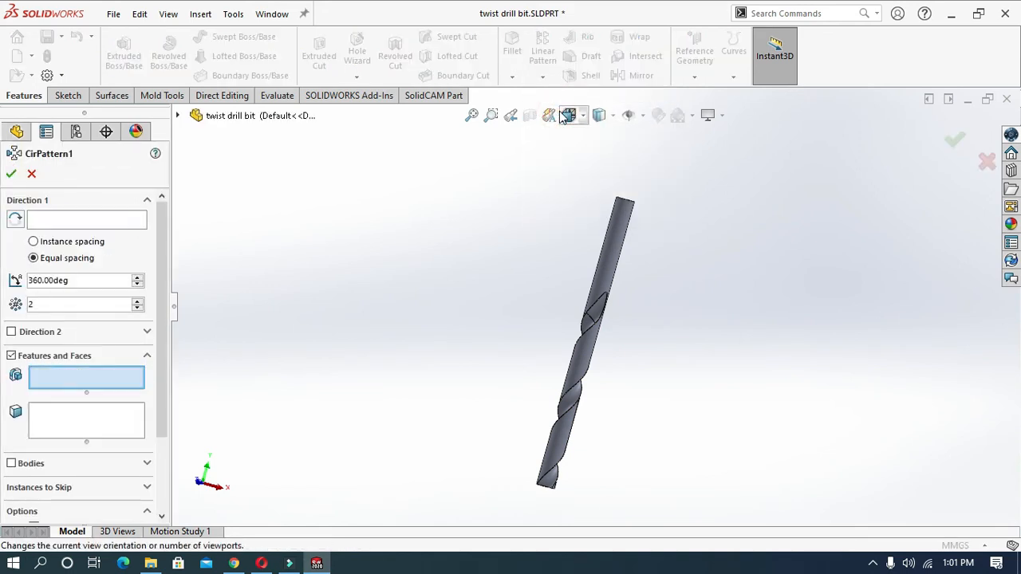
left_click(639, 117)
left_click(642, 118)
left_click(486, 205)
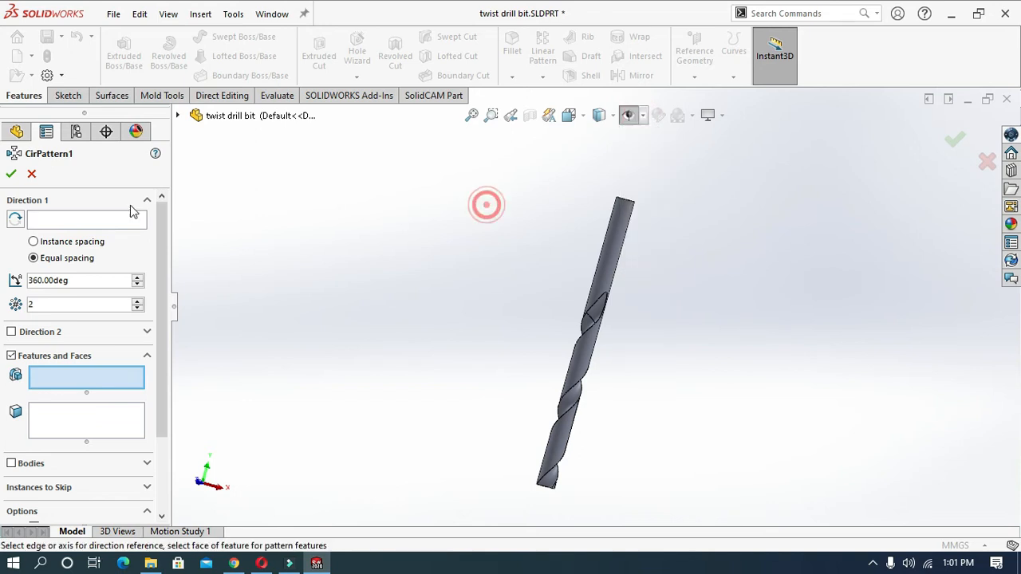
left_click(85, 220)
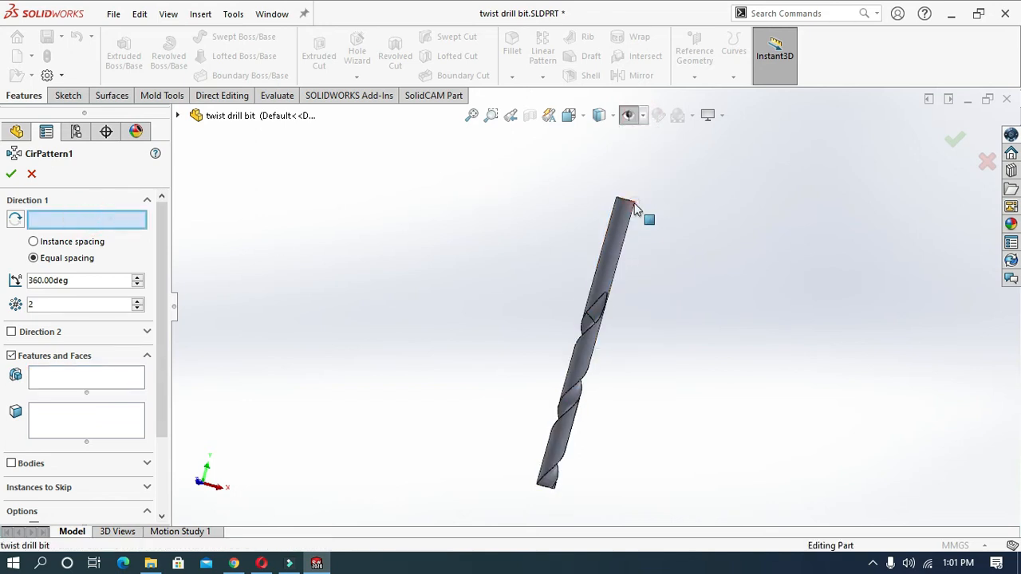
left_click(635, 212)
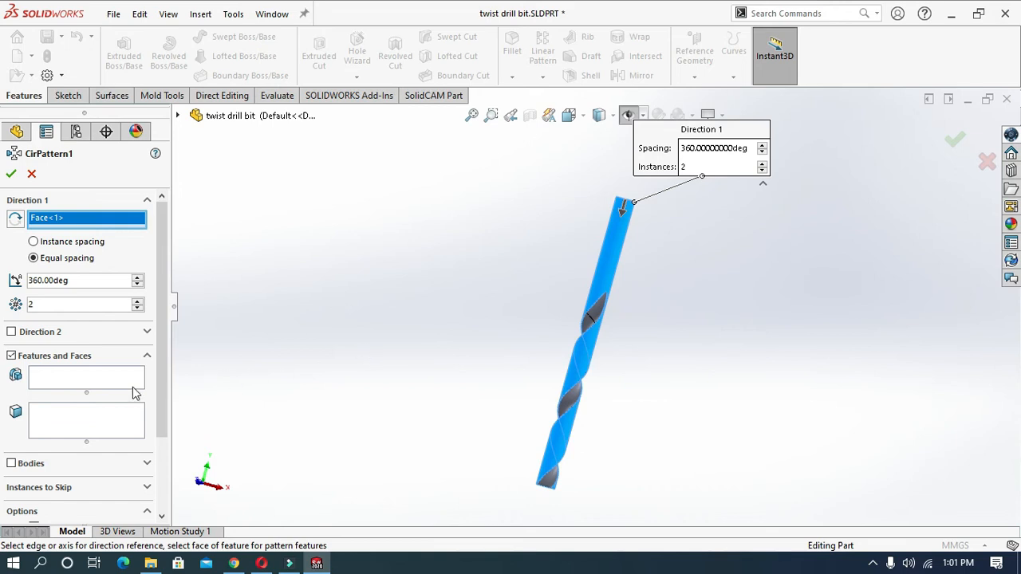
Pattern the swept flute cut with 2 equally spaced instances over 360 degrees
left_click(46, 380)
scroll(558, 327, "down", 3)
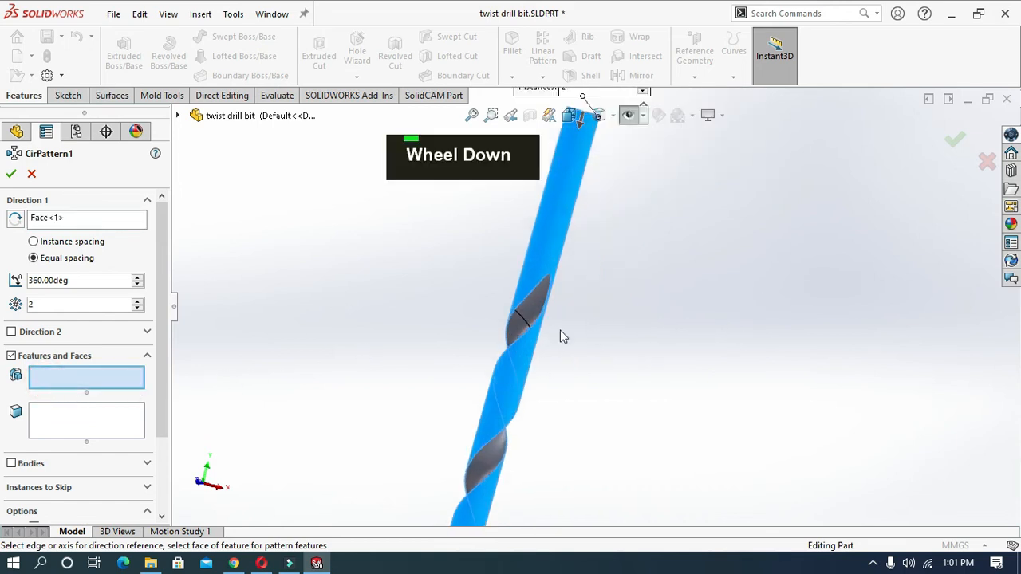
scroll(525, 332, "up", 1)
left_click(524, 332)
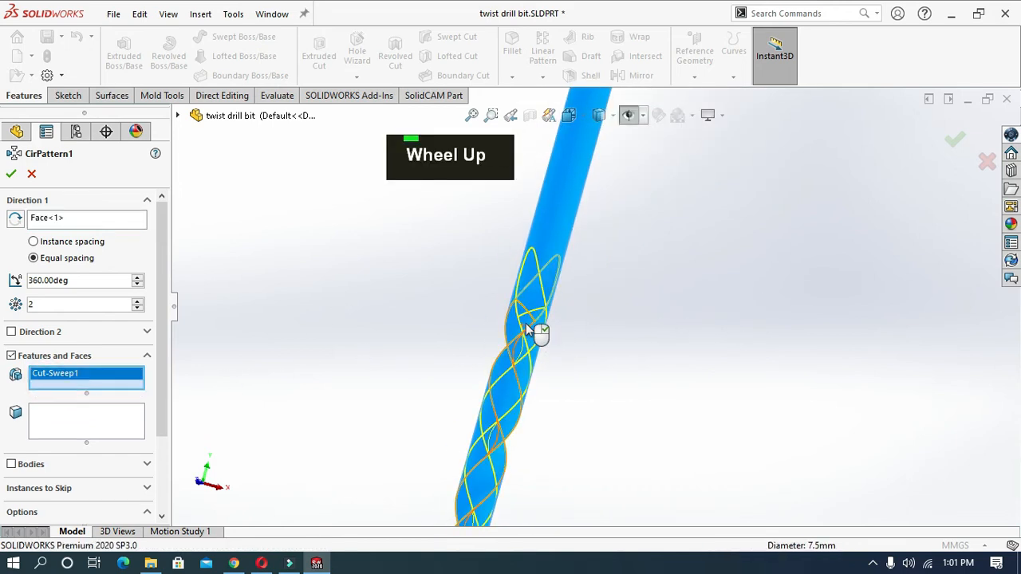
double_click(68, 310)
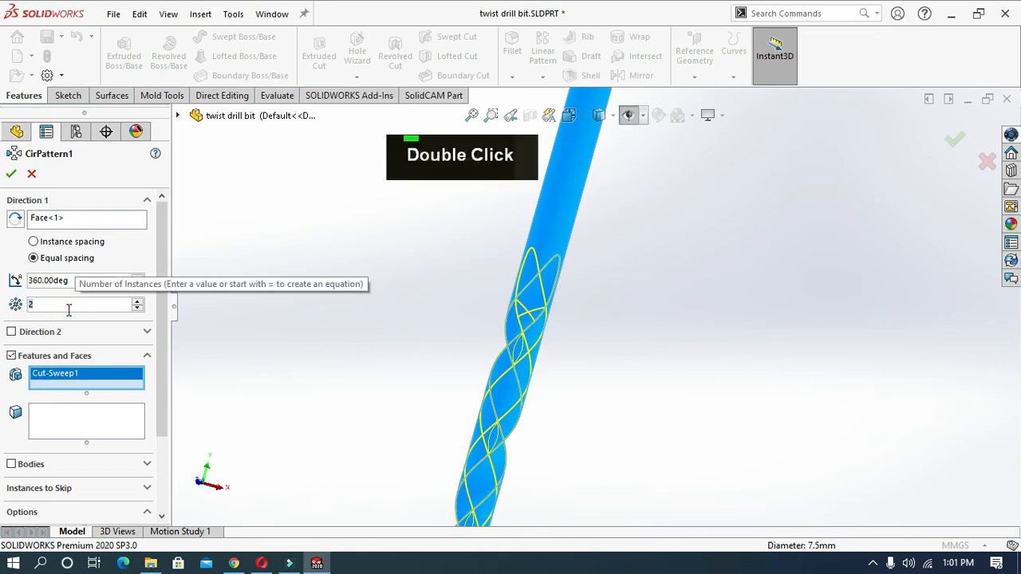
scroll(69, 309, "up", 1)
double_click(69, 310)
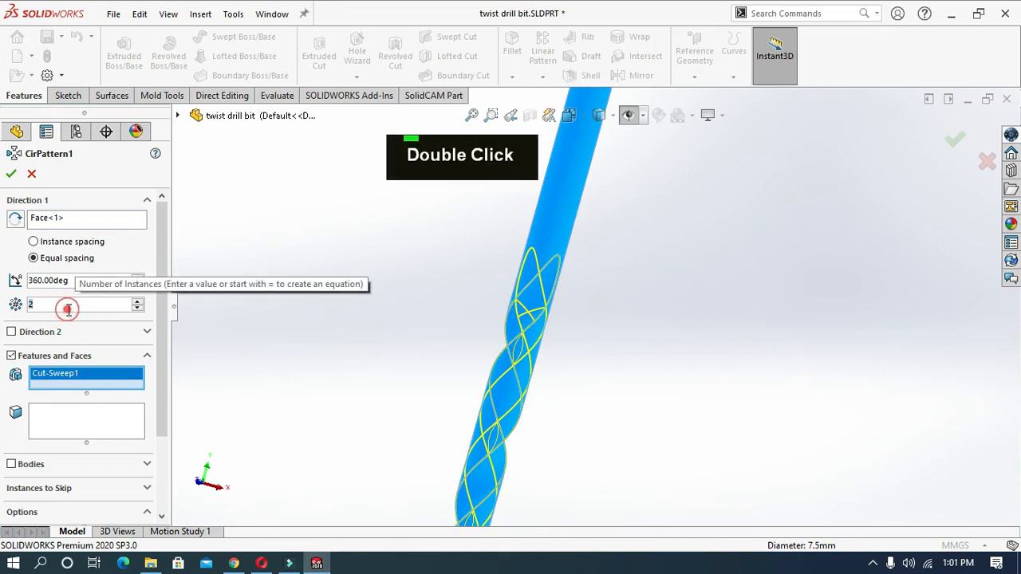
type("2")
left_click(251, 294)
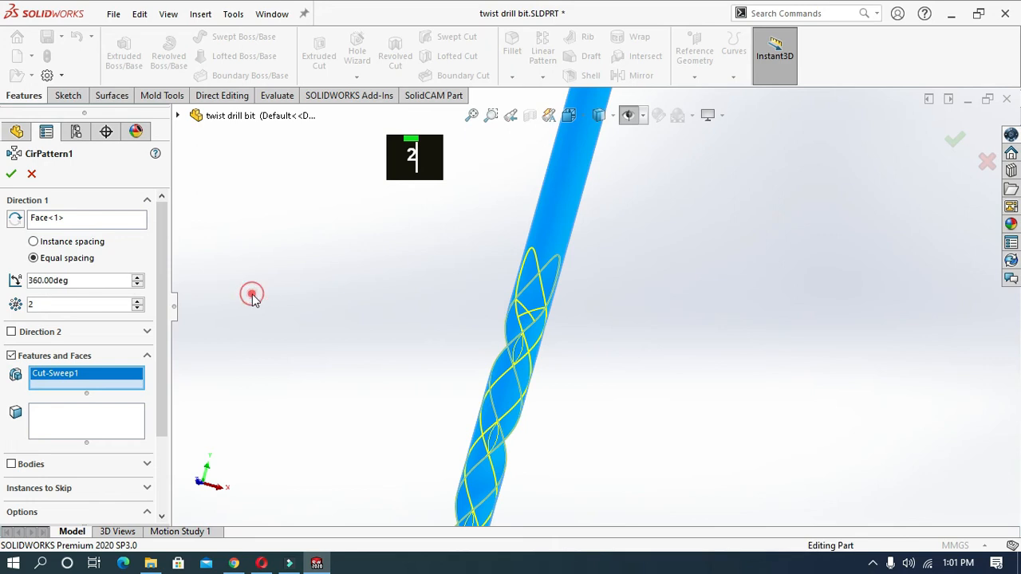
left_click(10, 174)
Start a sketch on the Front Plane at the fluted end of the rod, working in the Back view
middle_click_drag(326, 271, 256, 314)
scroll(260, 312, "up", 1)
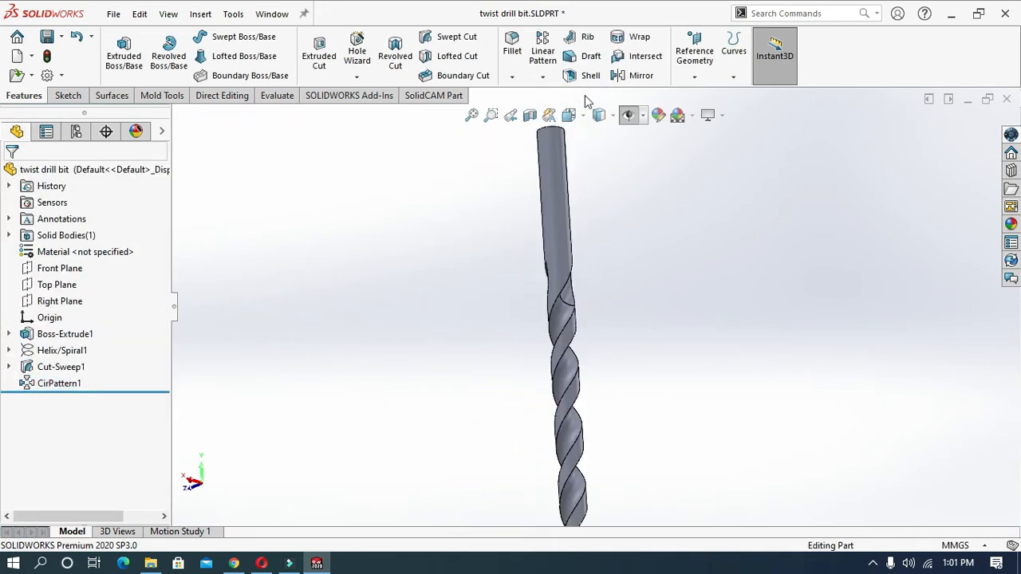
left_click(574, 115)
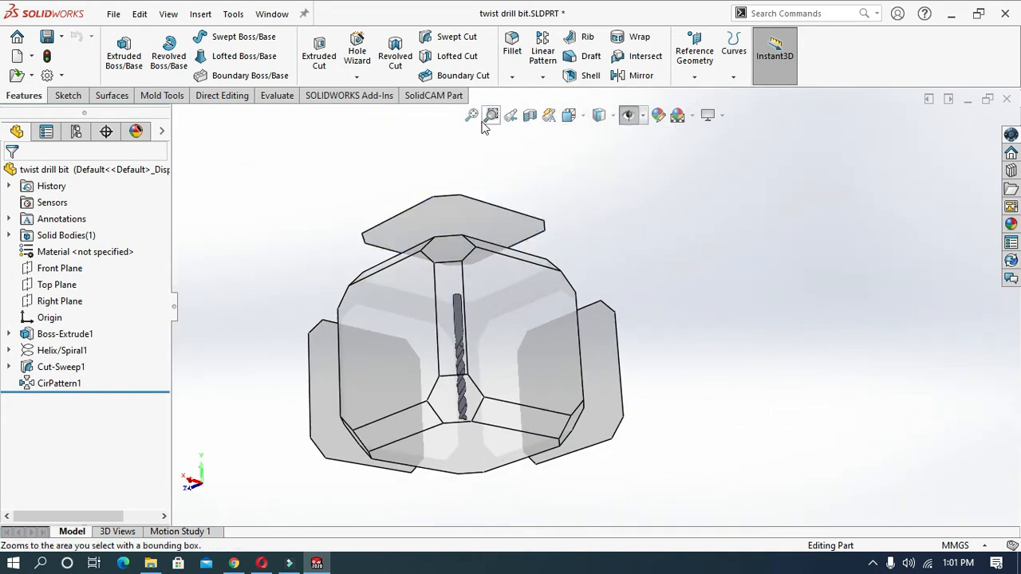
left_click(472, 115)
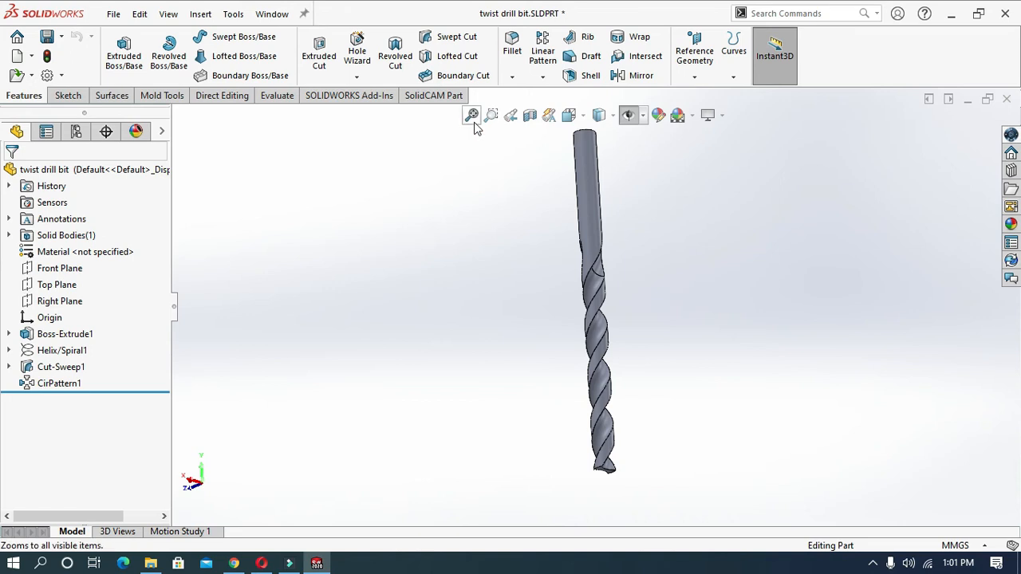
left_click(574, 116)
left_click(533, 363)
scroll(683, 496, "down", 5)
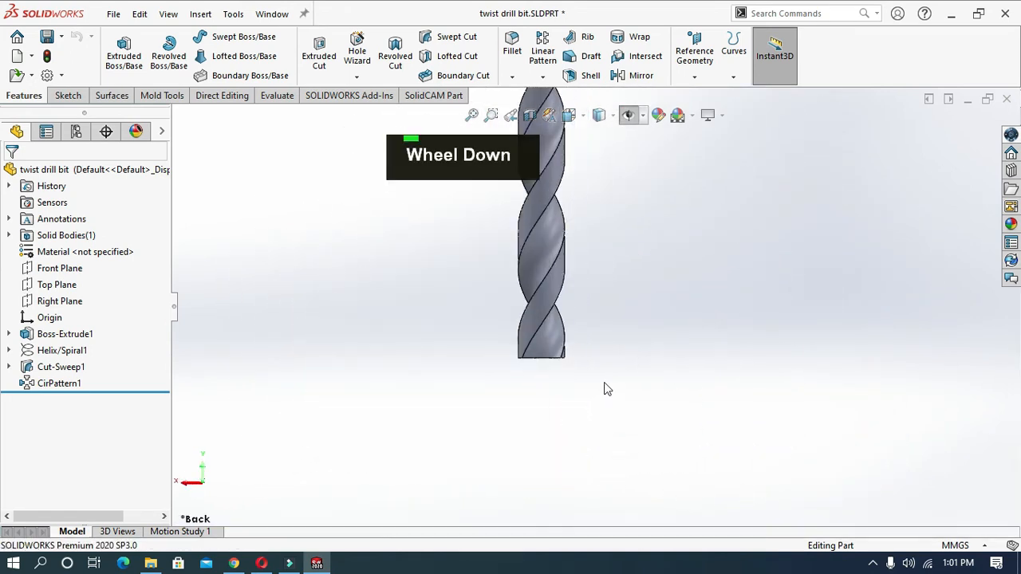
scroll(503, 277, "down", 2)
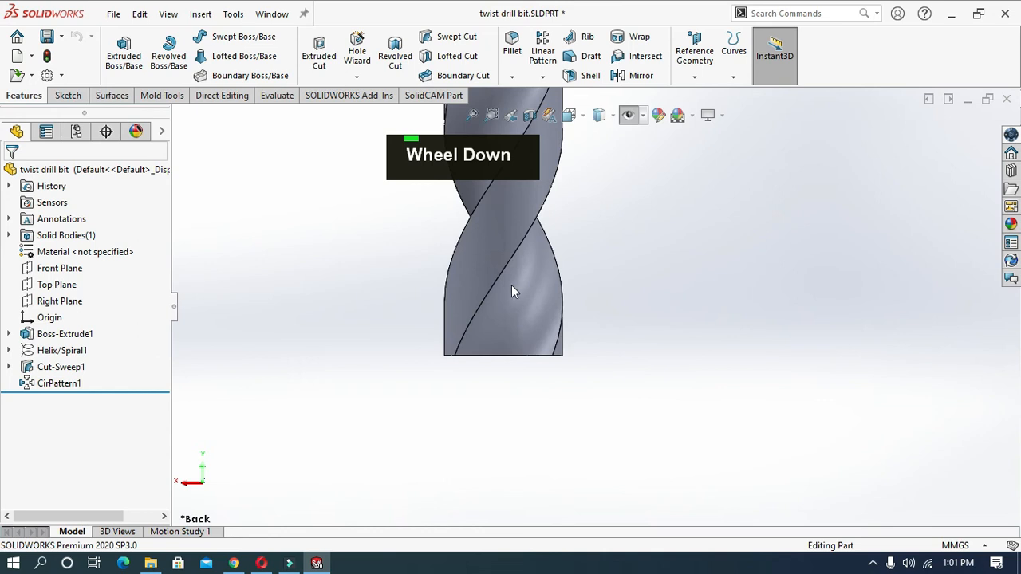
left_click(50, 273)
left_click(54, 179)
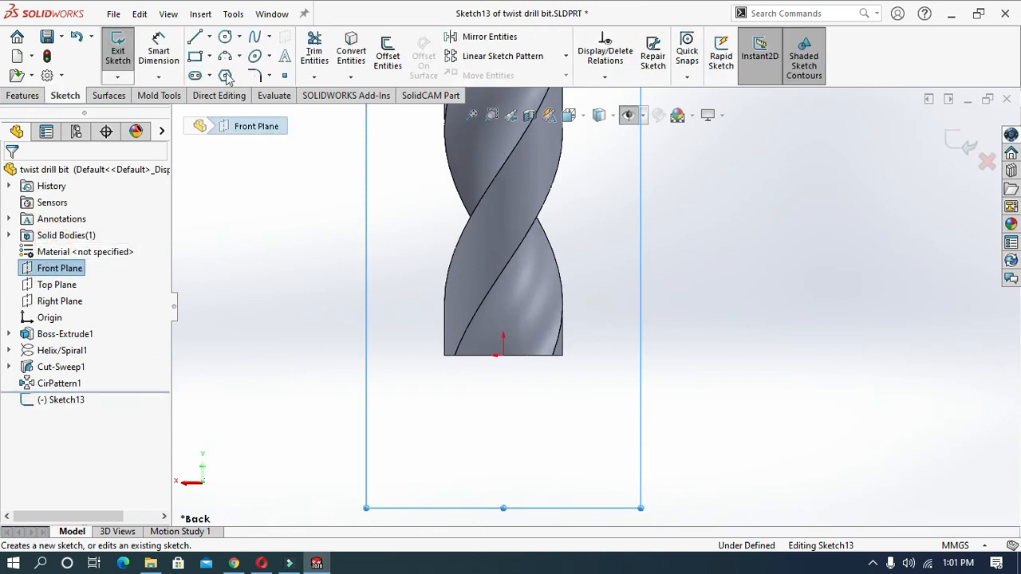
Sketch a closed four-sided profile from the origin, with a slanted upper line and a vertical line about 6.75 mm long below the rod's axis
left_click(195, 39)
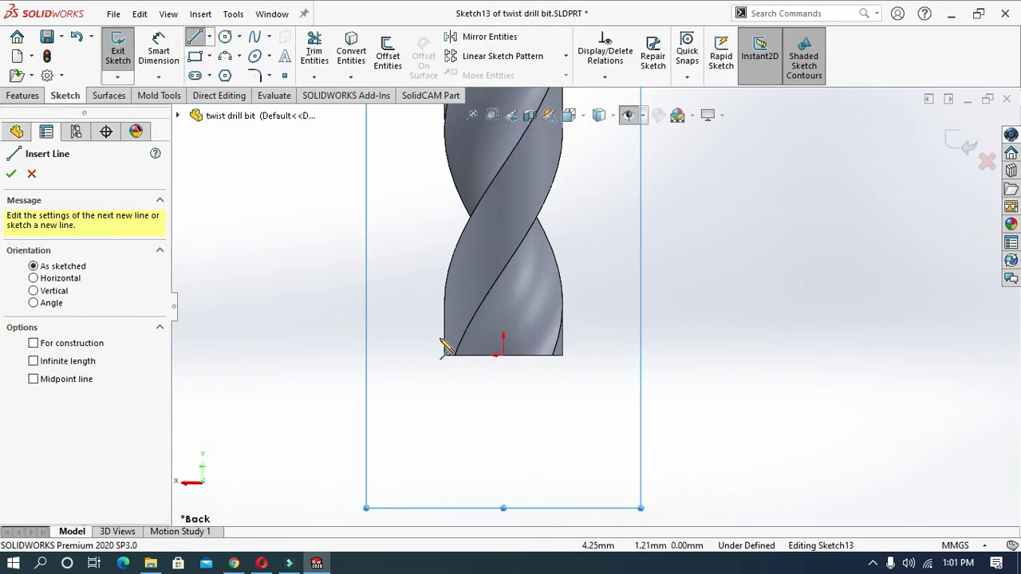
left_click(502, 356)
left_click(599, 274)
left_click(600, 461)
left_click(503, 461)
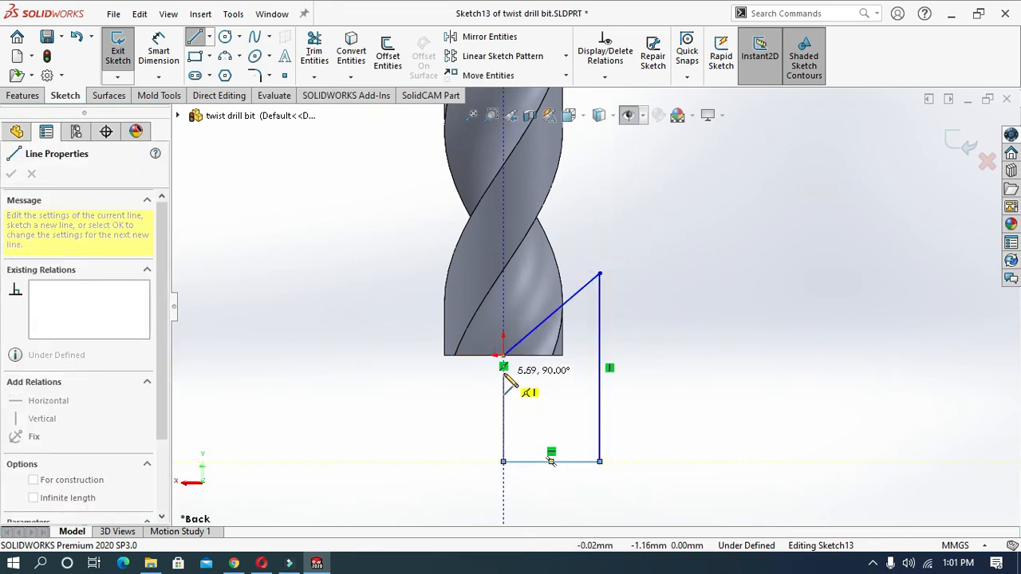
left_click(502, 356)
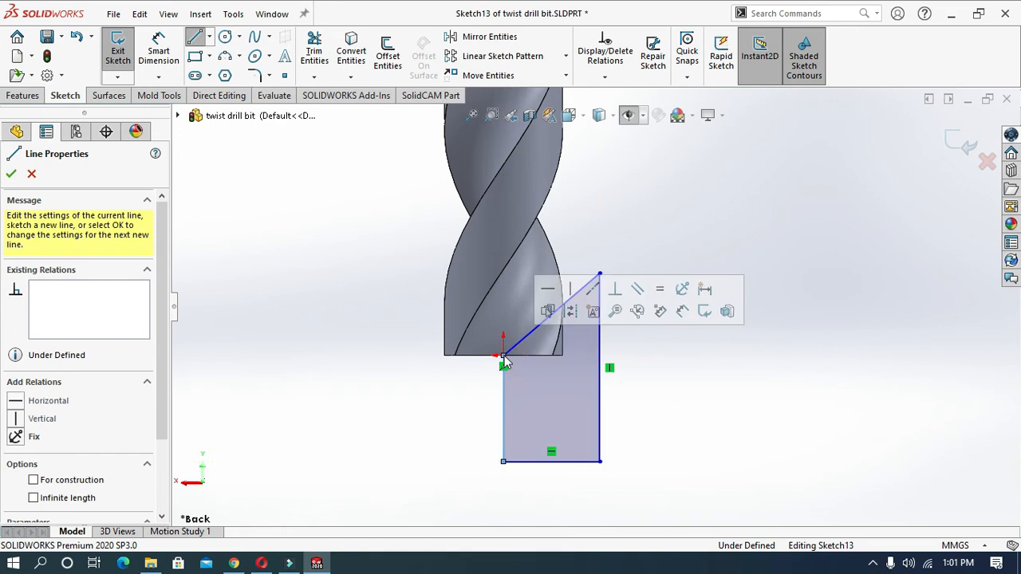
key("Escape")
key("Escape")
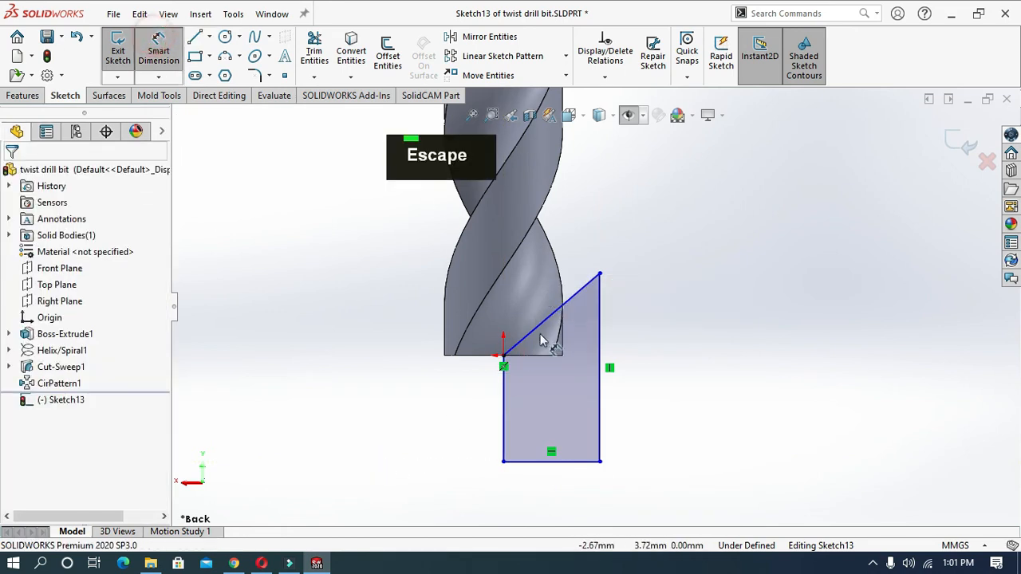
Dimension the angle between the slanted line and the vertical axis line as 60 degrees
left_click(503, 412)
left_click(539, 321)
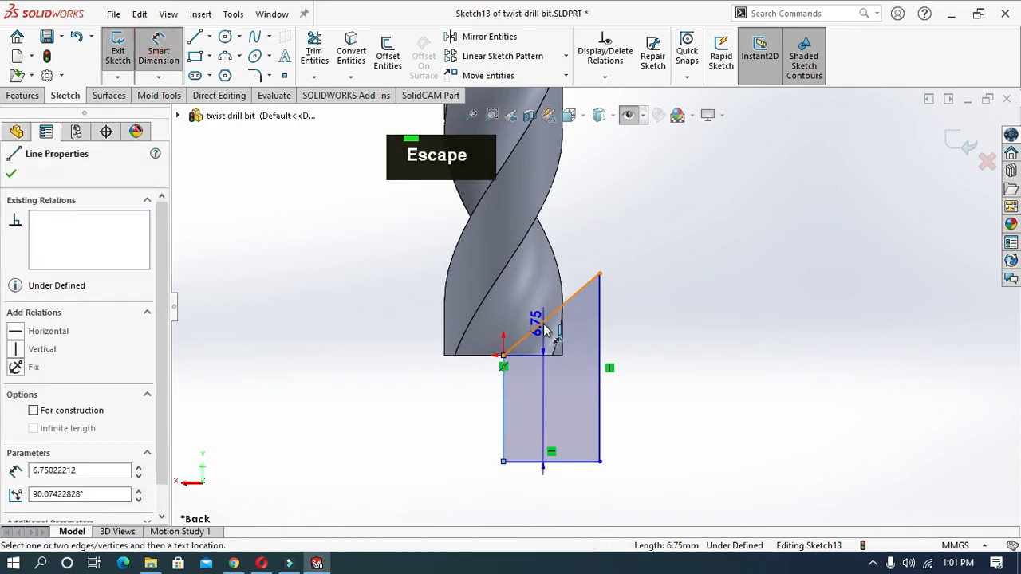
left_click(533, 313)
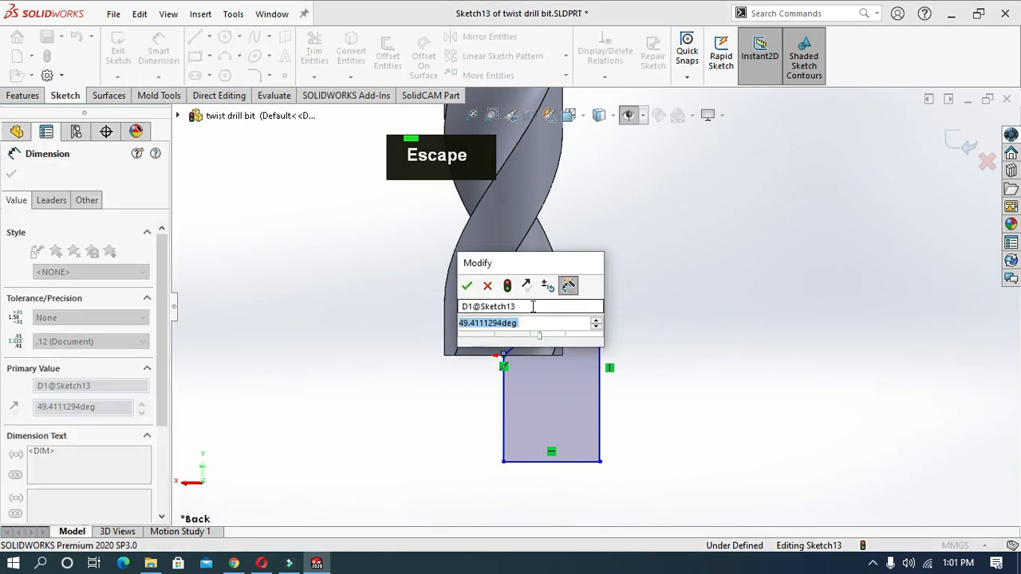
type("60")
key("Return")
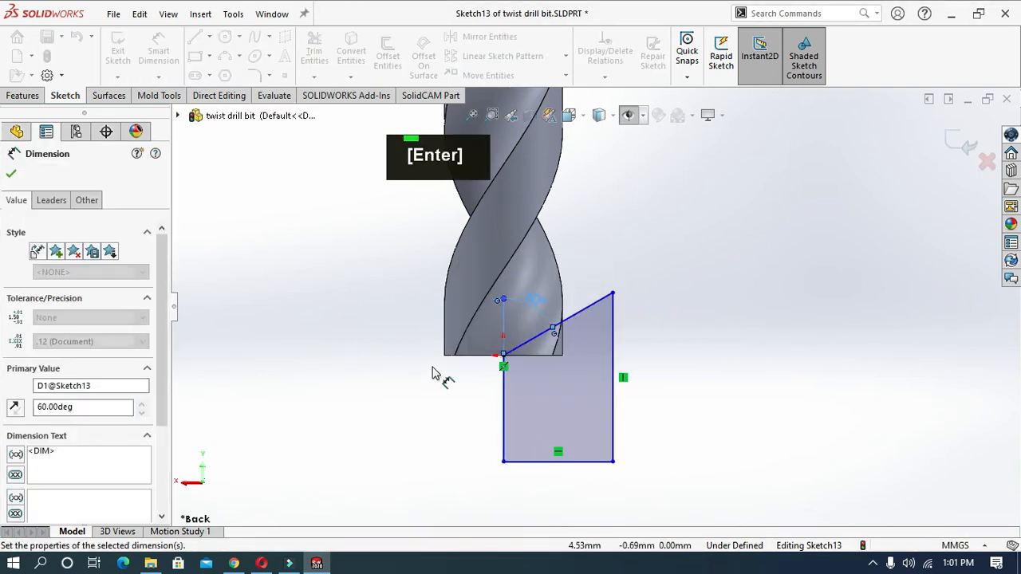
left_click(432, 368)
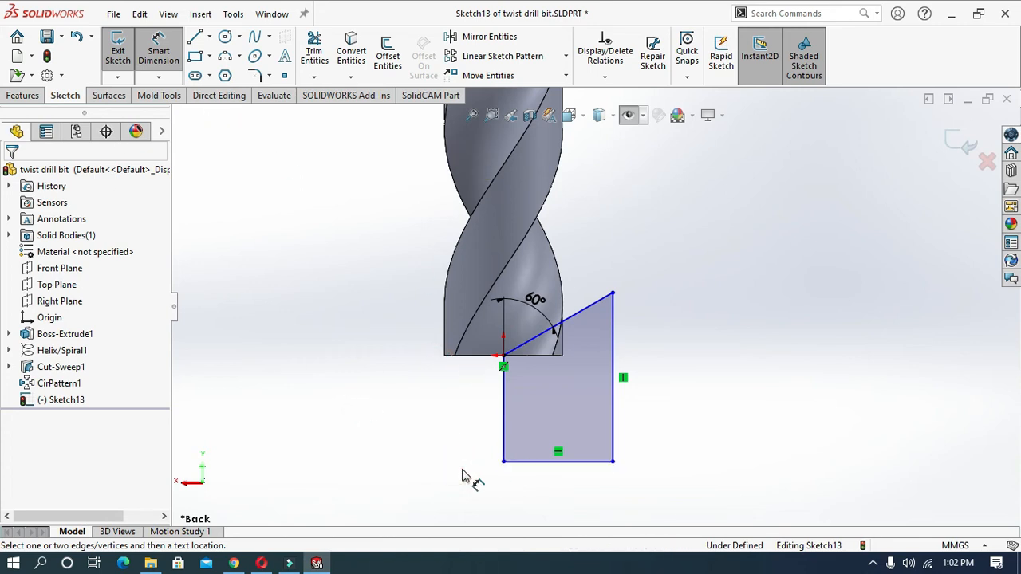
Create a Revolved Cut of the tip profile through 360 degrees about its vertical line at the origin
left_click(23, 96)
left_click(399, 58)
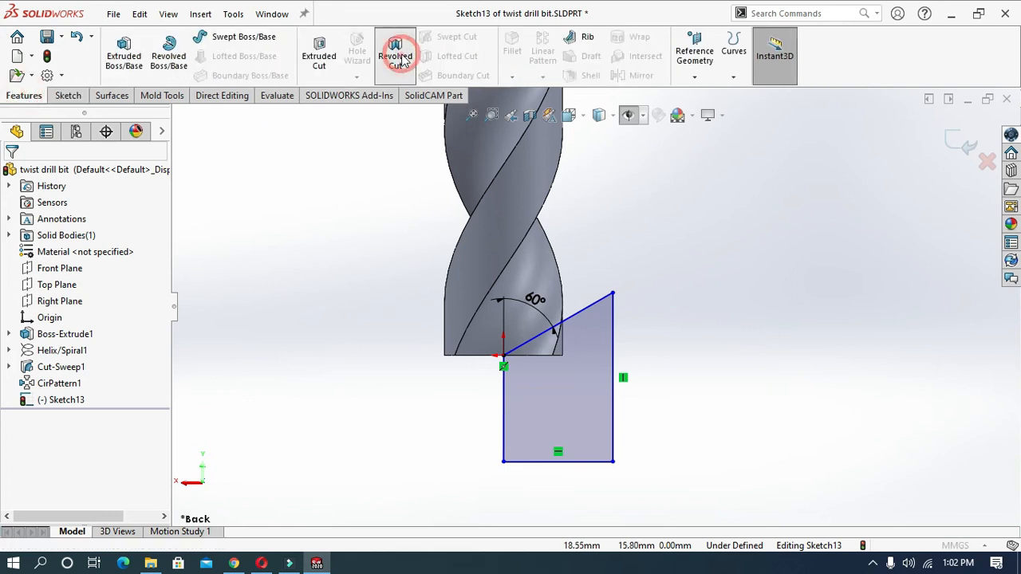
left_click(503, 435)
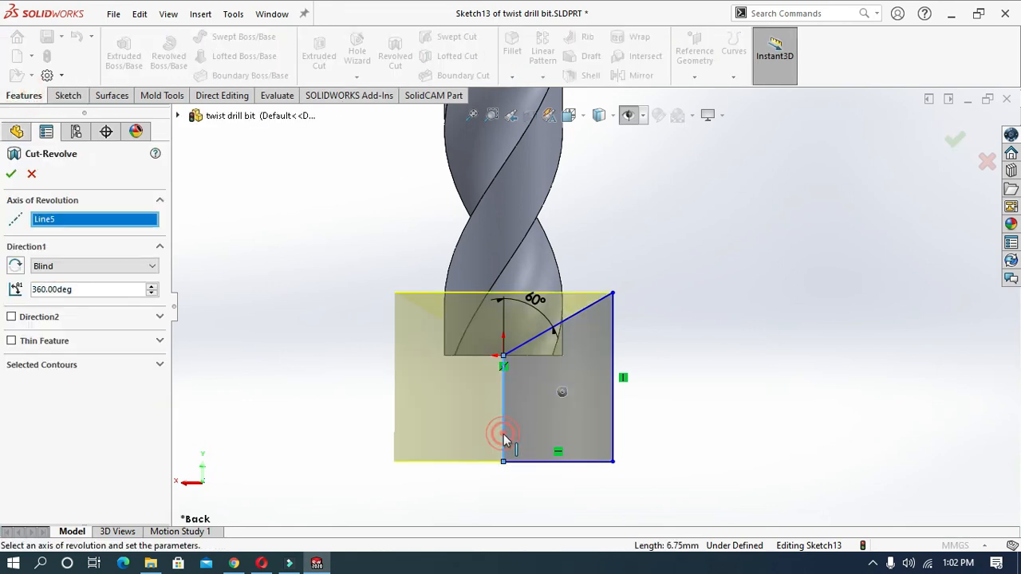
left_click(11, 175)
Apply a dark grey colour from the standard palette to the whole part
scroll(404, 376, "up", 1)
scroll(404, 376, "up", 5)
scroll(586, 177, "down", 2)
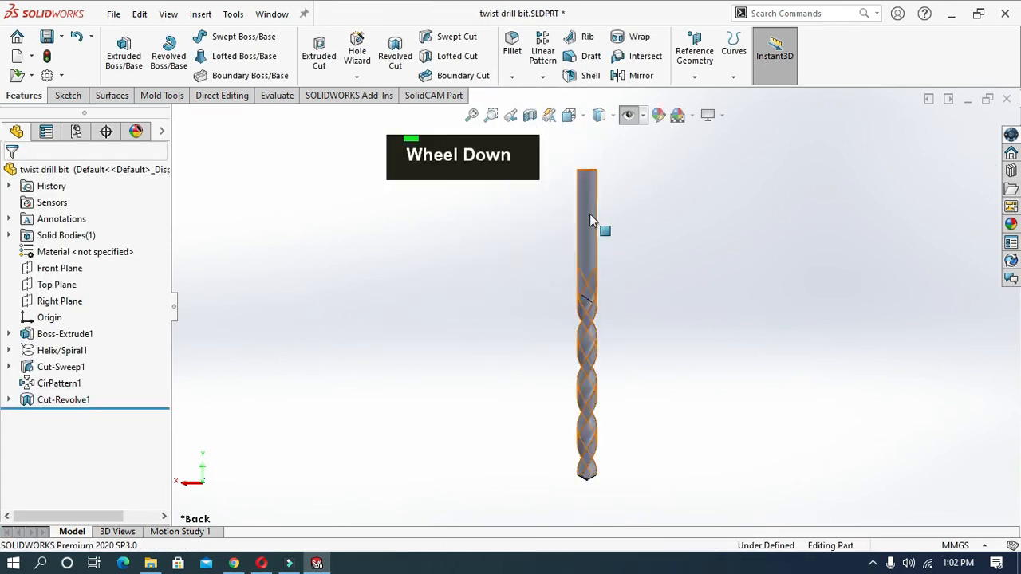
right_click(590, 214)
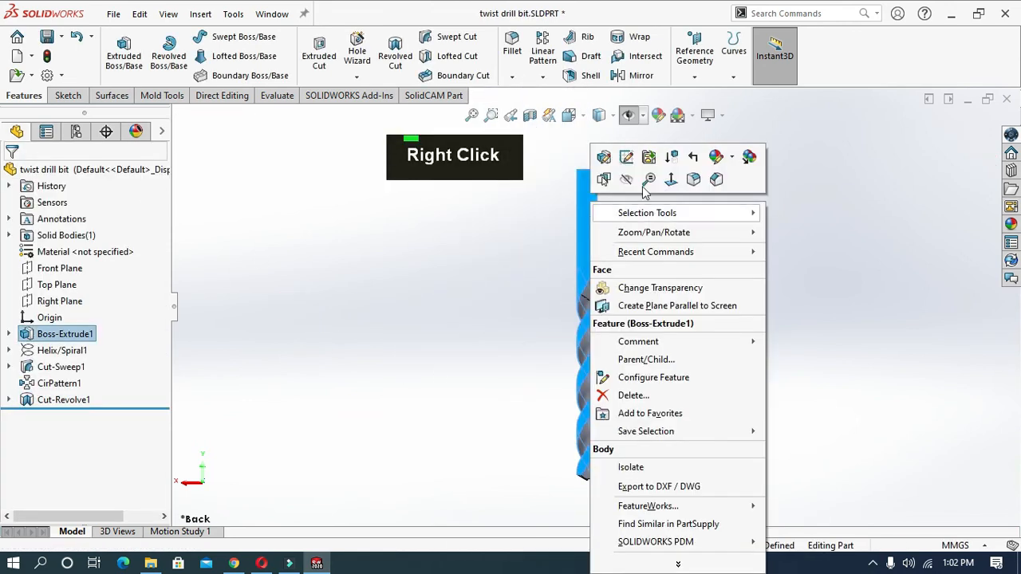
left_click(732, 163)
left_click(743, 240)
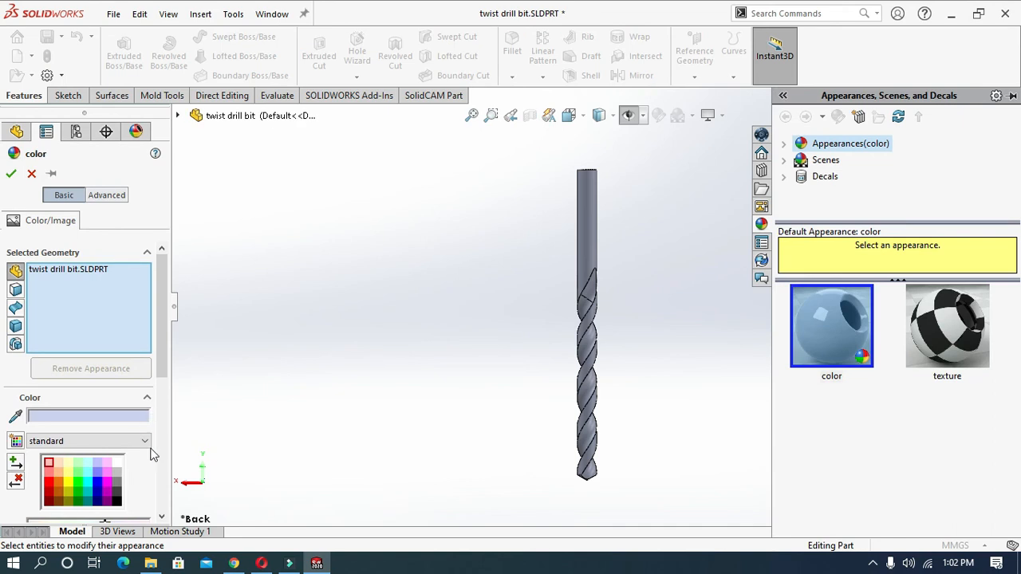
left_click(116, 495)
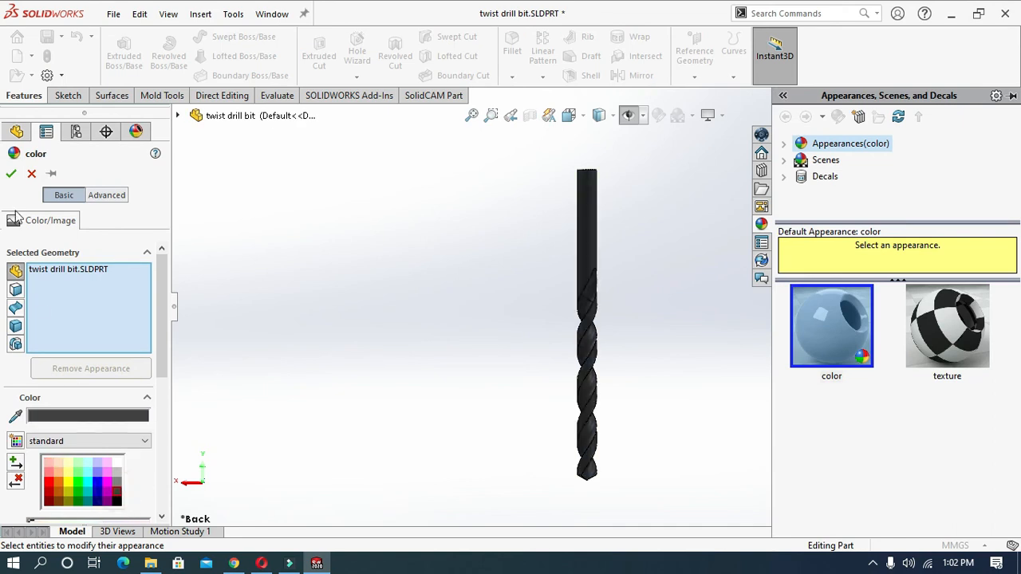
left_click(10, 174)
left_click(289, 272)
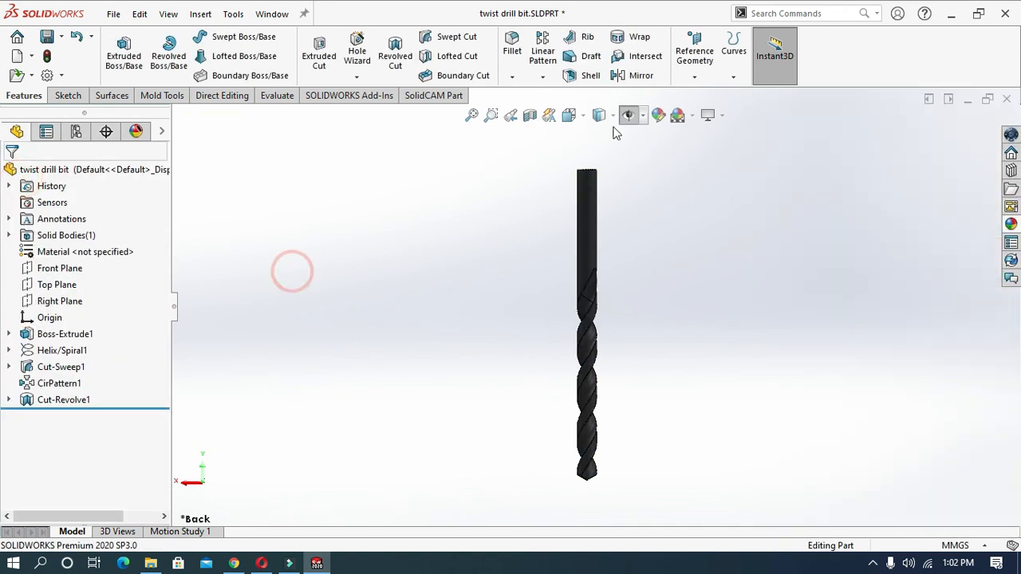
Show the drill bit in the Back view with the Shaded display style, without edges
left_click(569, 115)
left_click(513, 363)
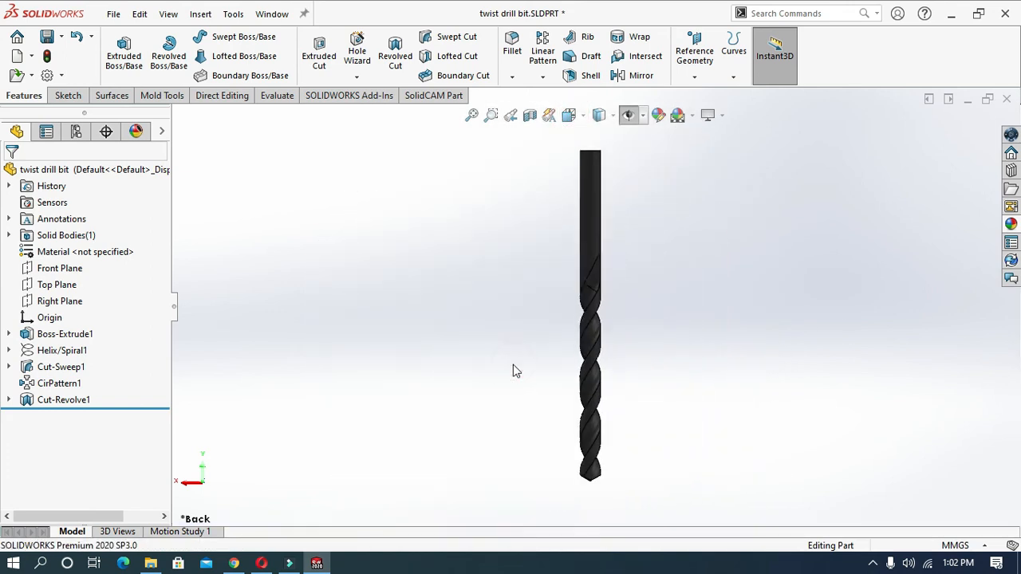
left_click(486, 376)
left_click(603, 115)
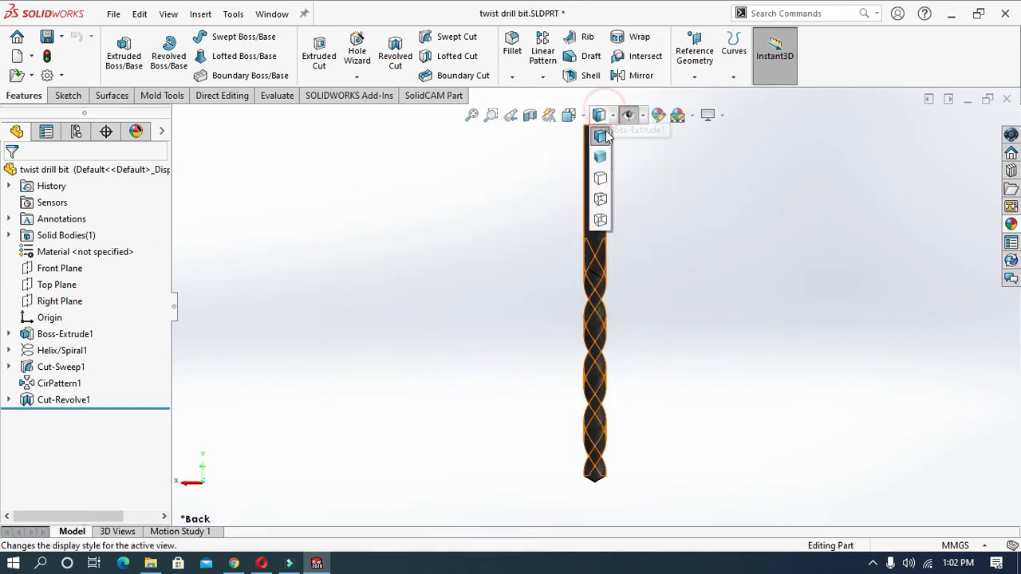
left_click(600, 158)
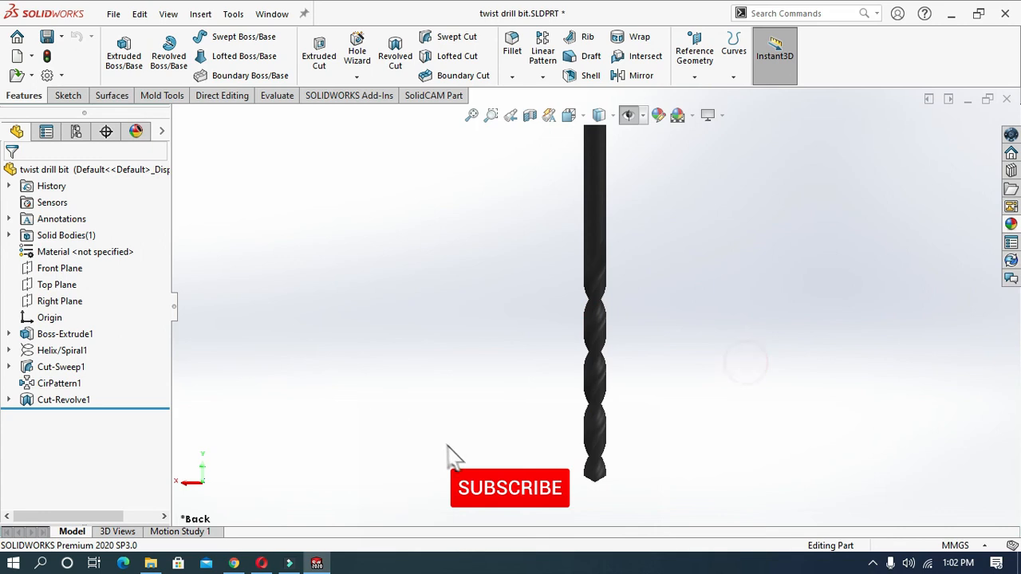
Examine the cutting tip and the helical flutes of the drill bit from several angles
middle_click_drag(427, 439, 531, 392)
scroll(640, 390, "up", 2)
scroll(620, 351, "down", 3)
middle_click_drag(619, 351, 510, 342)
scroll(611, 433, "down", 2)
middle_click_drag(611, 433, 574, 308)
scroll(783, 269, "down", 3)
middle_click_drag(782, 270, 691, 364)
scroll(809, 323, "up", 4)
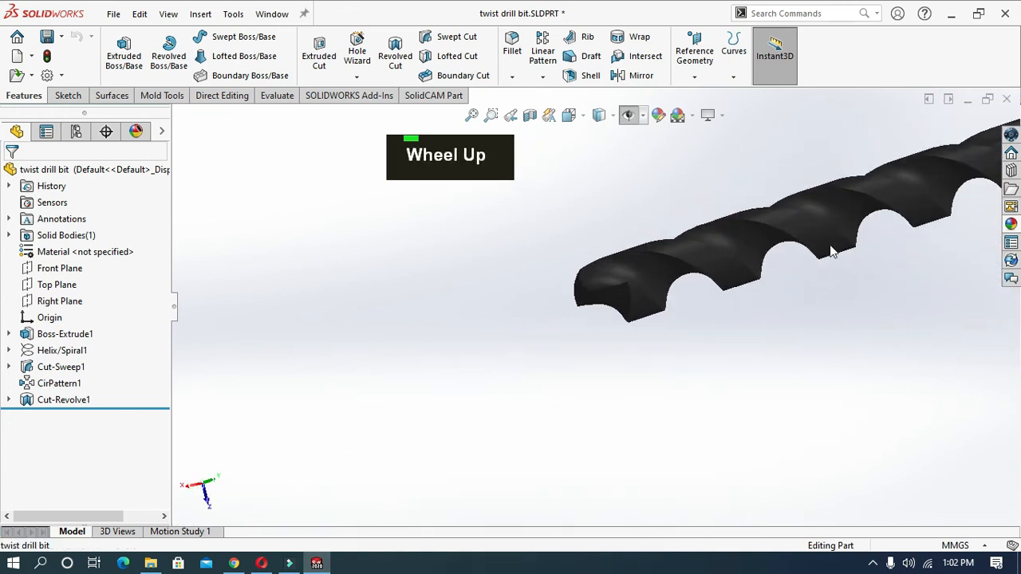
scroll(835, 267, "down", 3)
Switch the drill bit's display style back to Shaded With Edges
mouse_move(599, 117)
left_click(600, 134)
scroll(640, 365, "up", 1)
mouse_move(639, 364)
middle_mouse_down()
mouse_move(755, 360)
mouse_move(753, 384)
middle_mouse_up()
scroll(716, 233, "up", 3)
Toggle the Ambient Occlusion and Shadows In Shaded Mode view settings
left_click(707, 114)
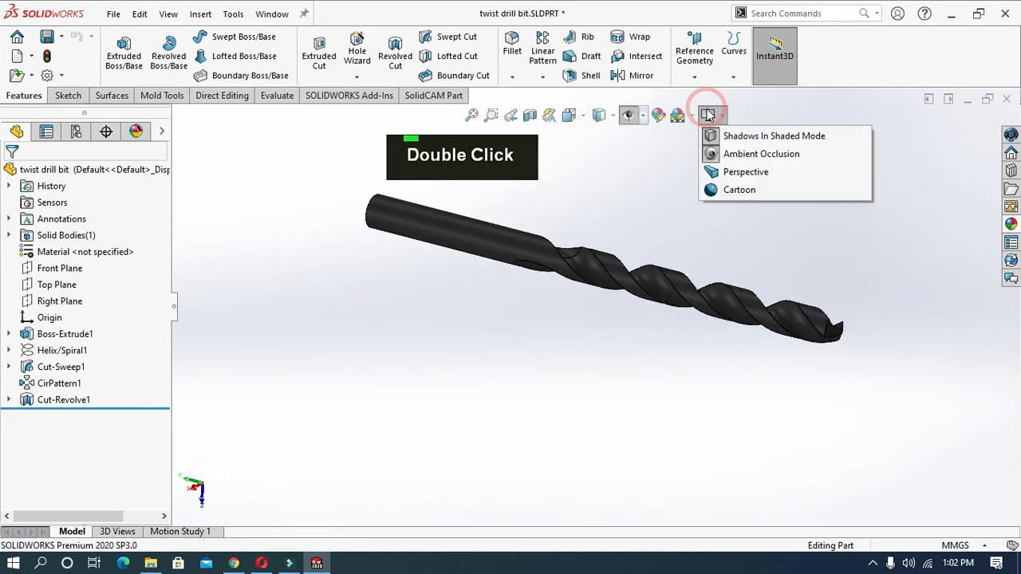
left_click(718, 151)
left_click(719, 117)
left_click(721, 137)
Inspect the finished drill bit in the Left view and display it in a four-view layout
mouse_move(527, 360)
middle_mouse_down()
mouse_move(462, 367)
mouse_move(554, 407)
middle_mouse_up()
scroll(656, 299, "down", 3)
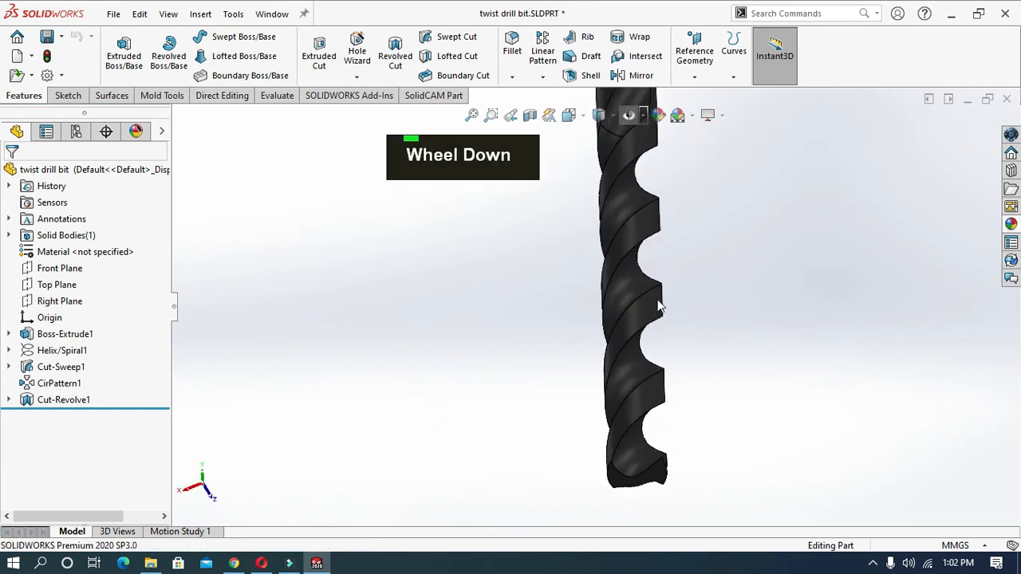
middle_click_drag(656, 298, 611, 376)
scroll(695, 321, "up", 3)
scroll(694, 321, "up", 2)
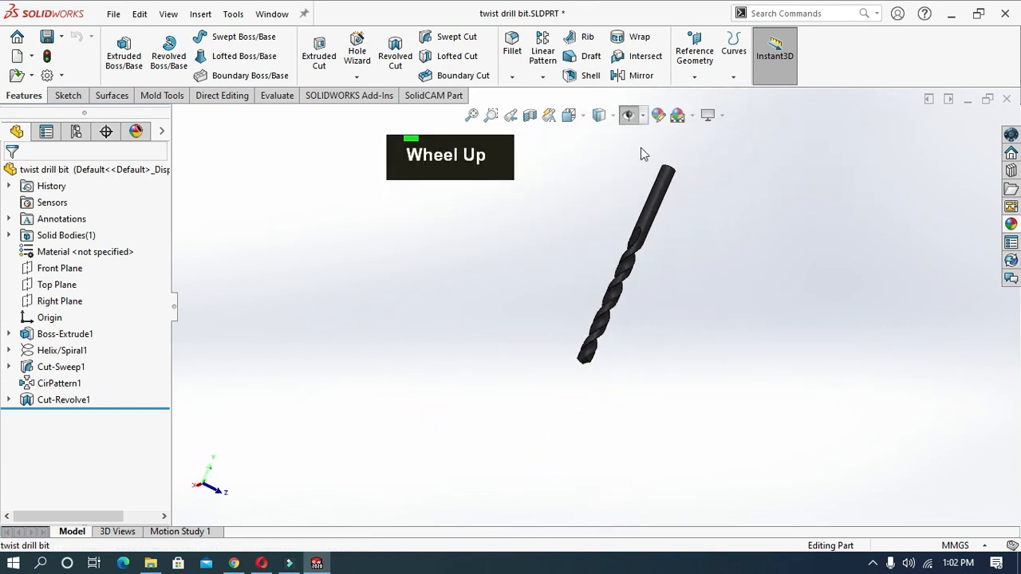
left_click(568, 116)
left_click(511, 385)
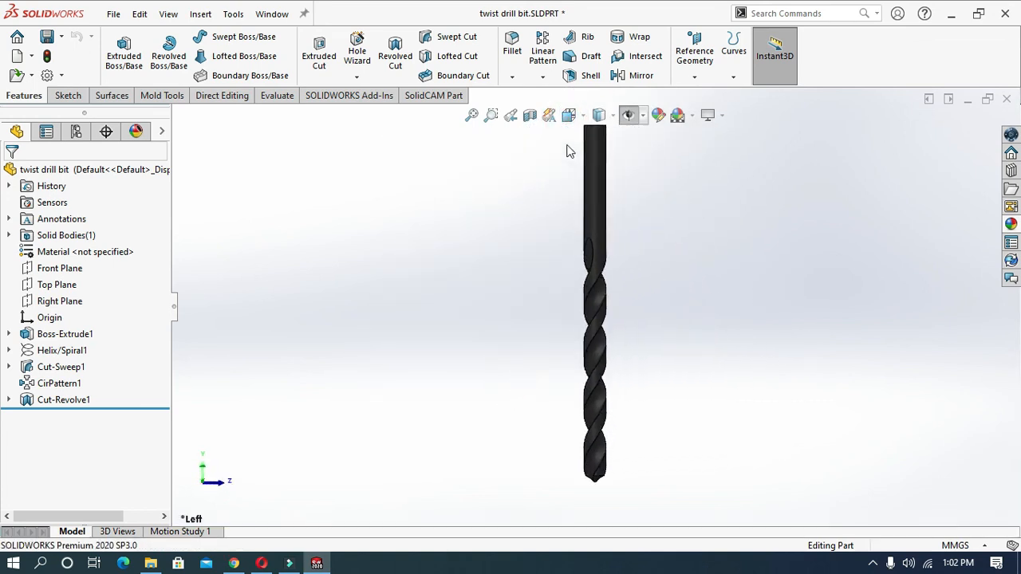
left_click(568, 115)
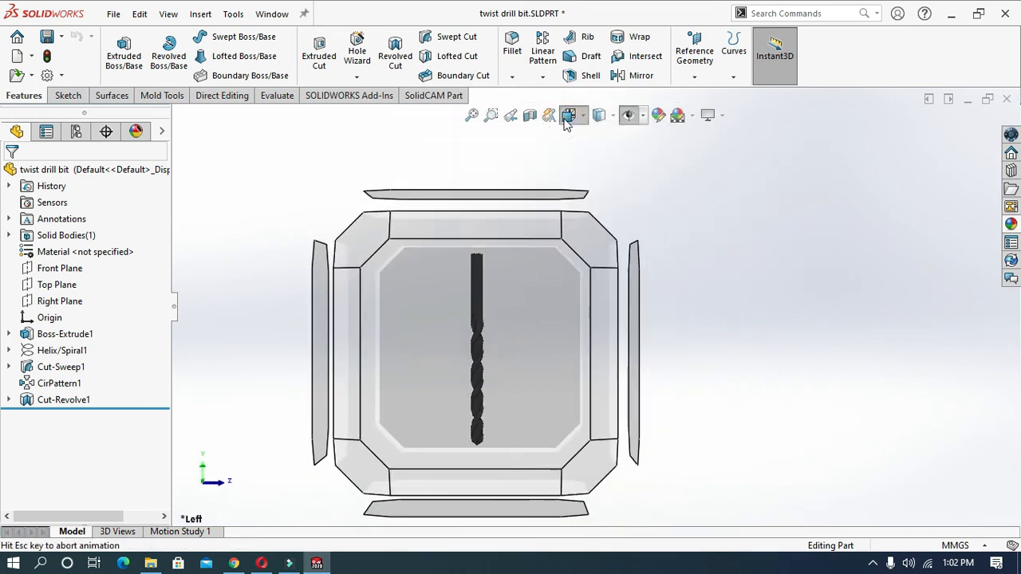
left_click(634, 222)
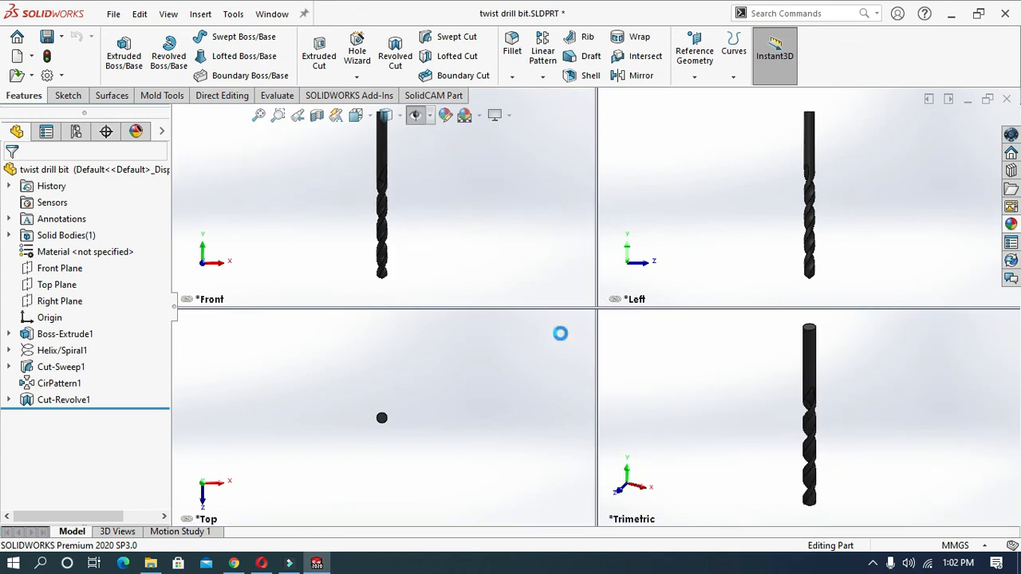